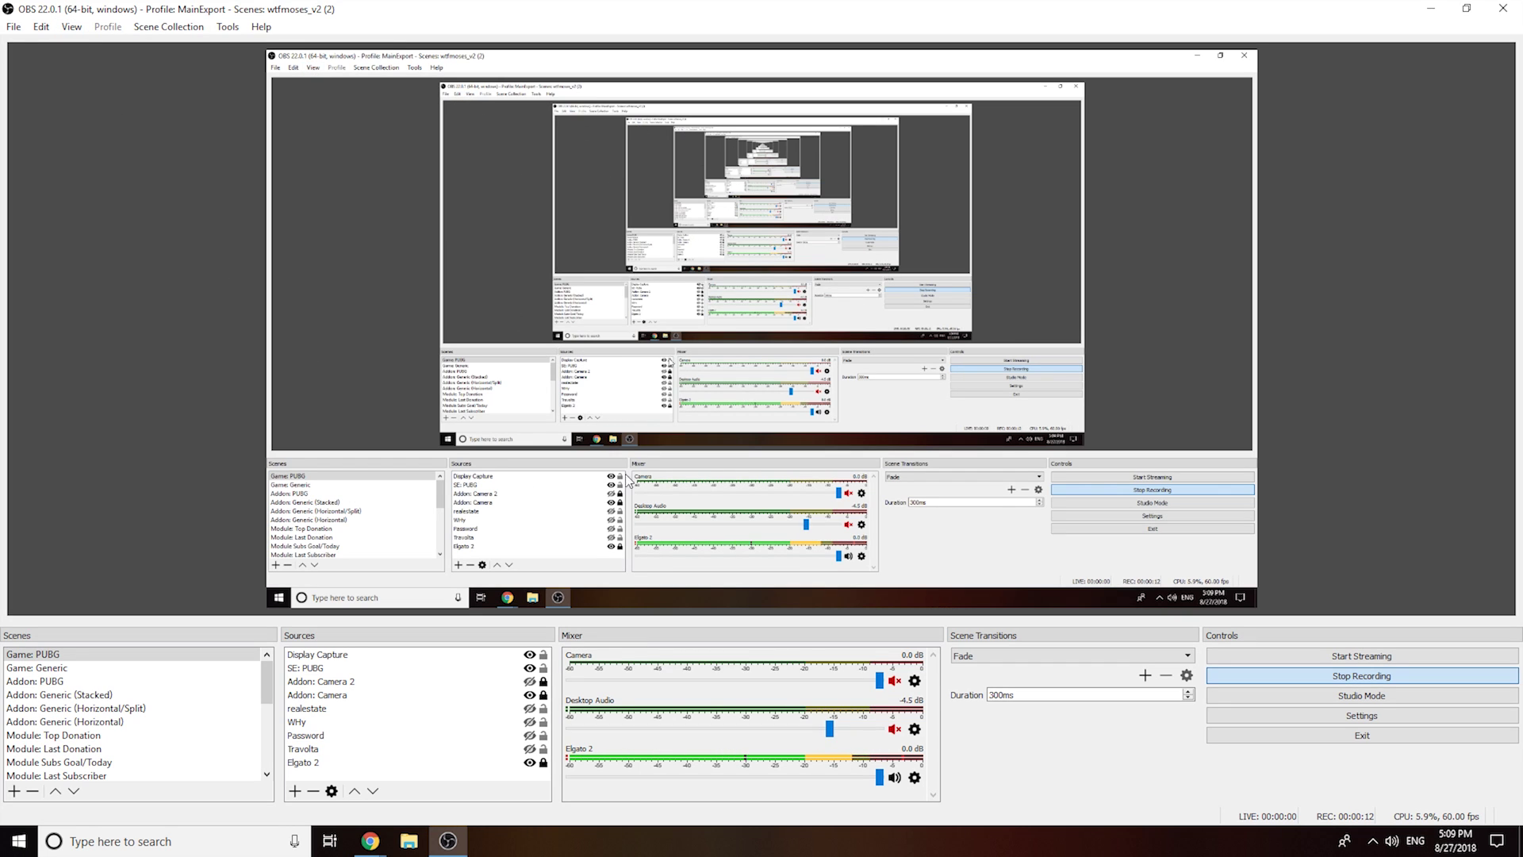
Open OBS Settings, review the General and Stream pages, and go to the Output page
left_click(1360, 716)
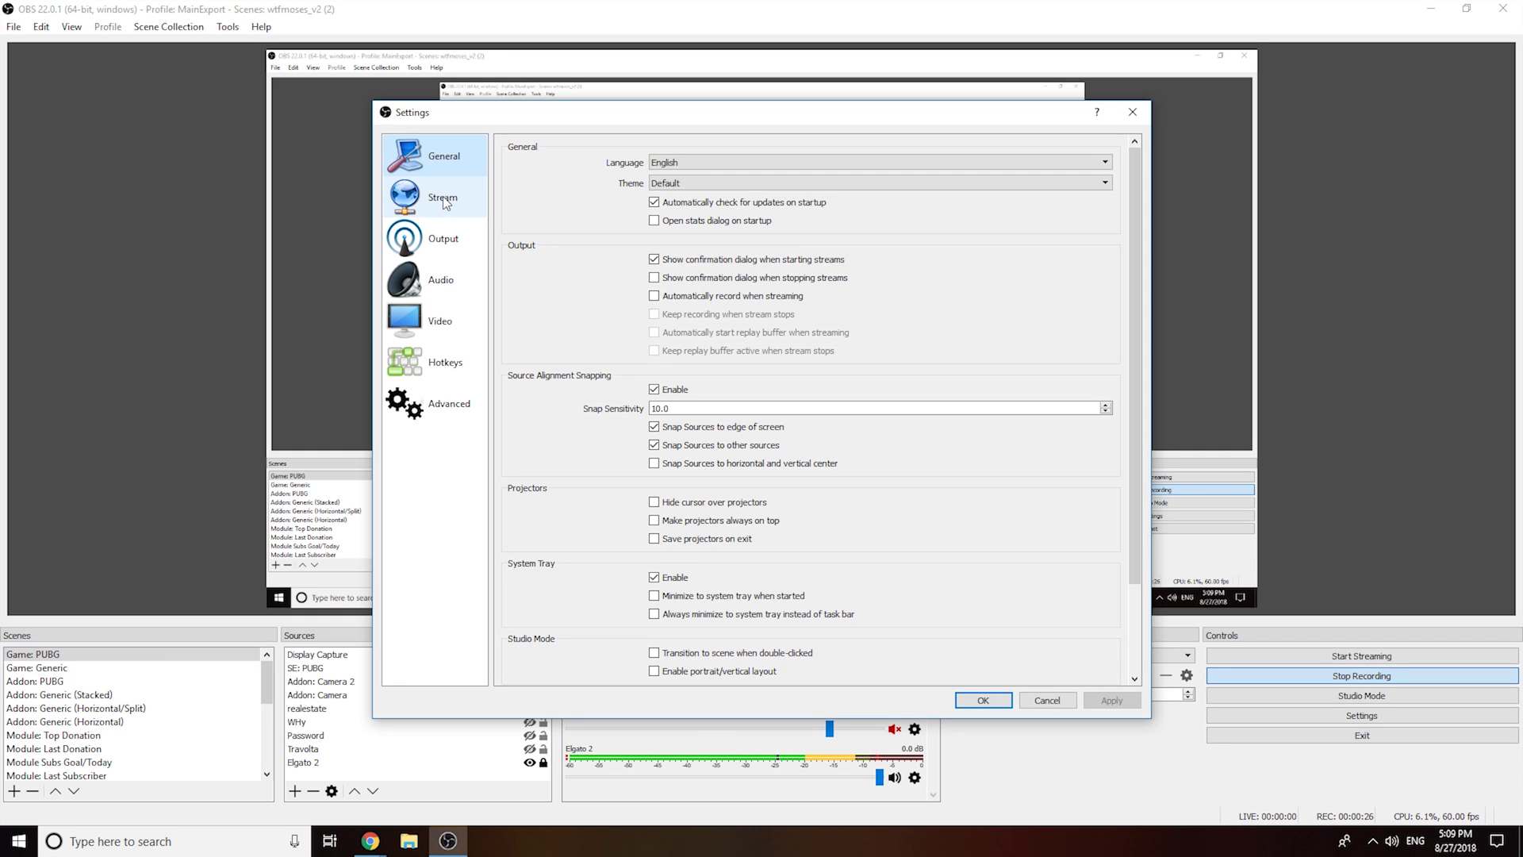
left_click(444, 201)
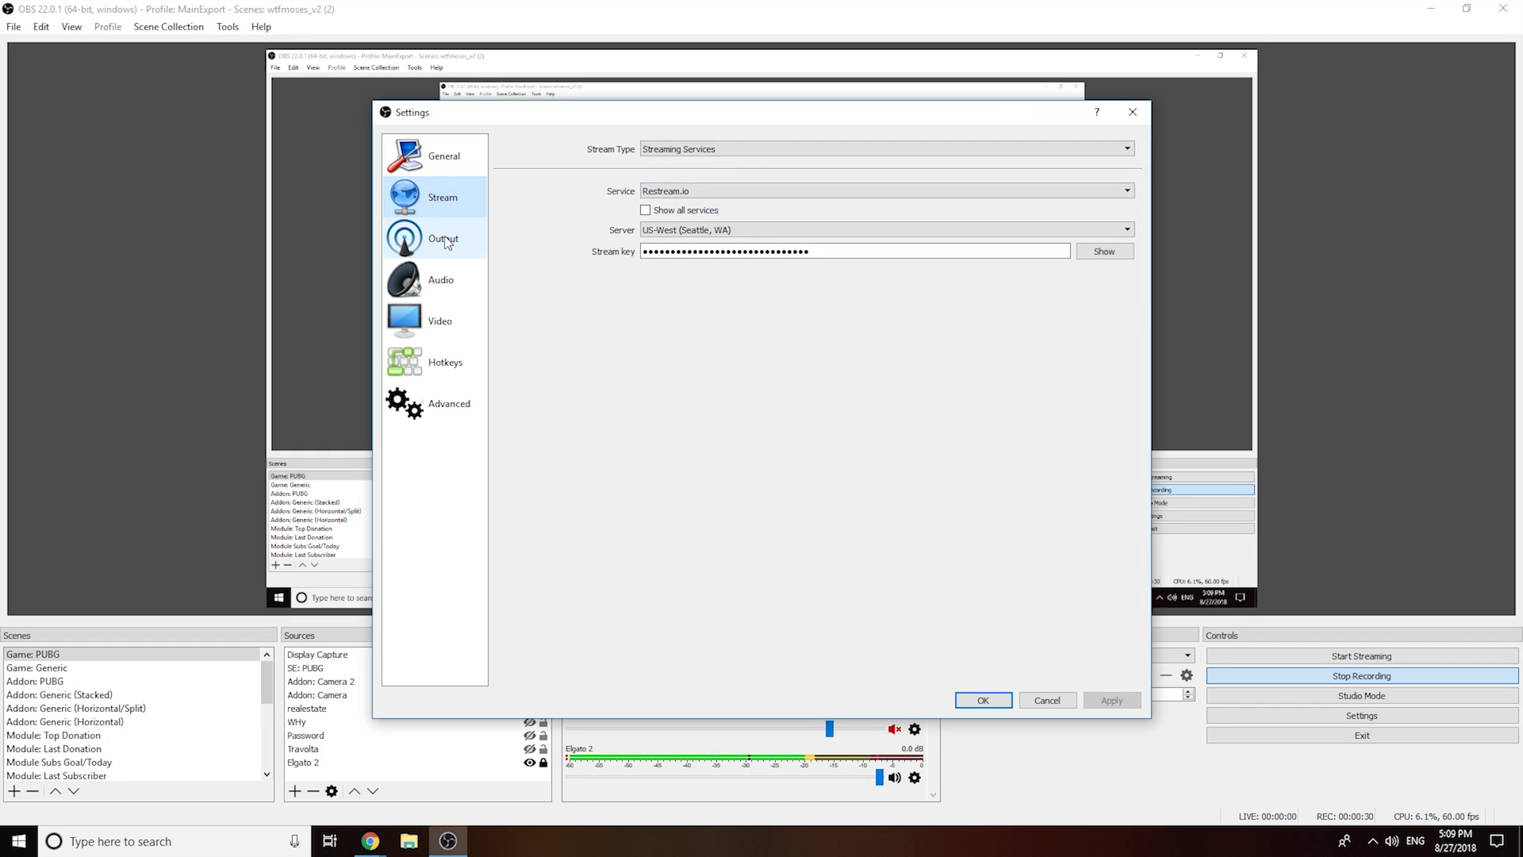
left_click(450, 154)
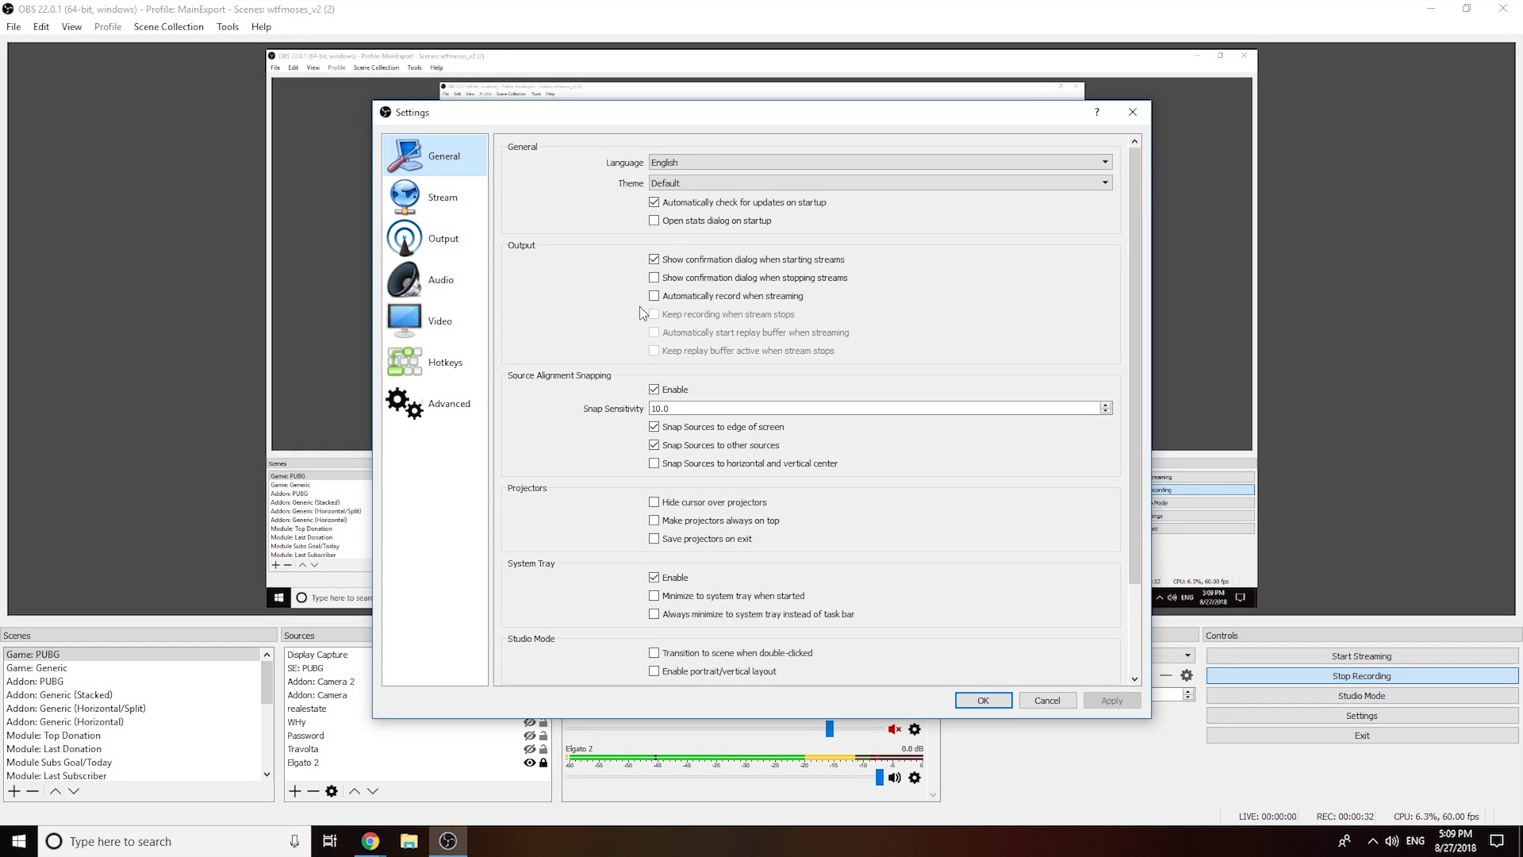
scroll(603, 335, "down", 3)
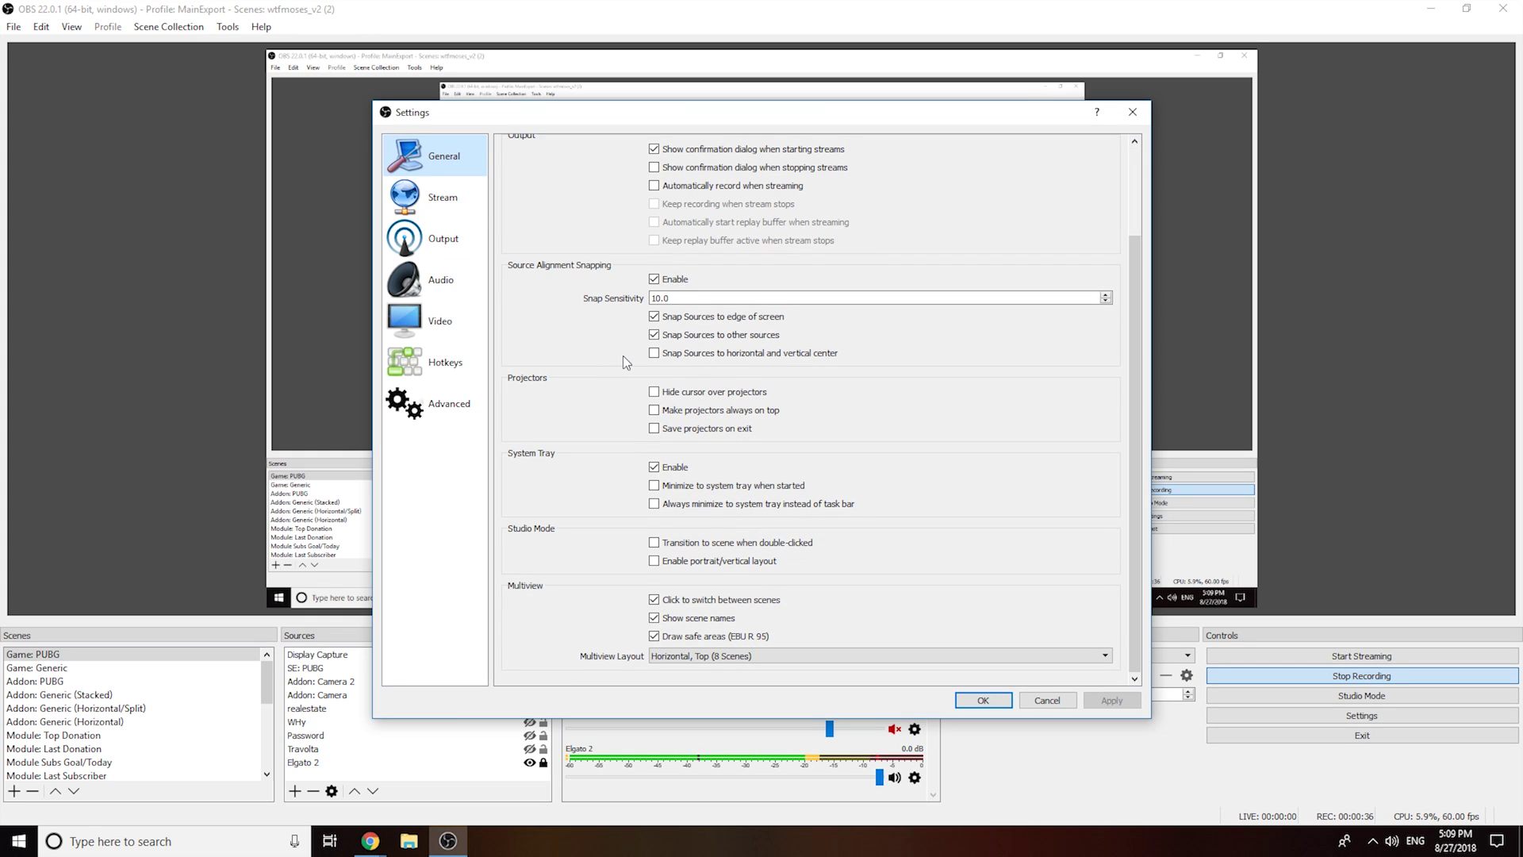
scroll(622, 355, "up", 5)
left_click(454, 240)
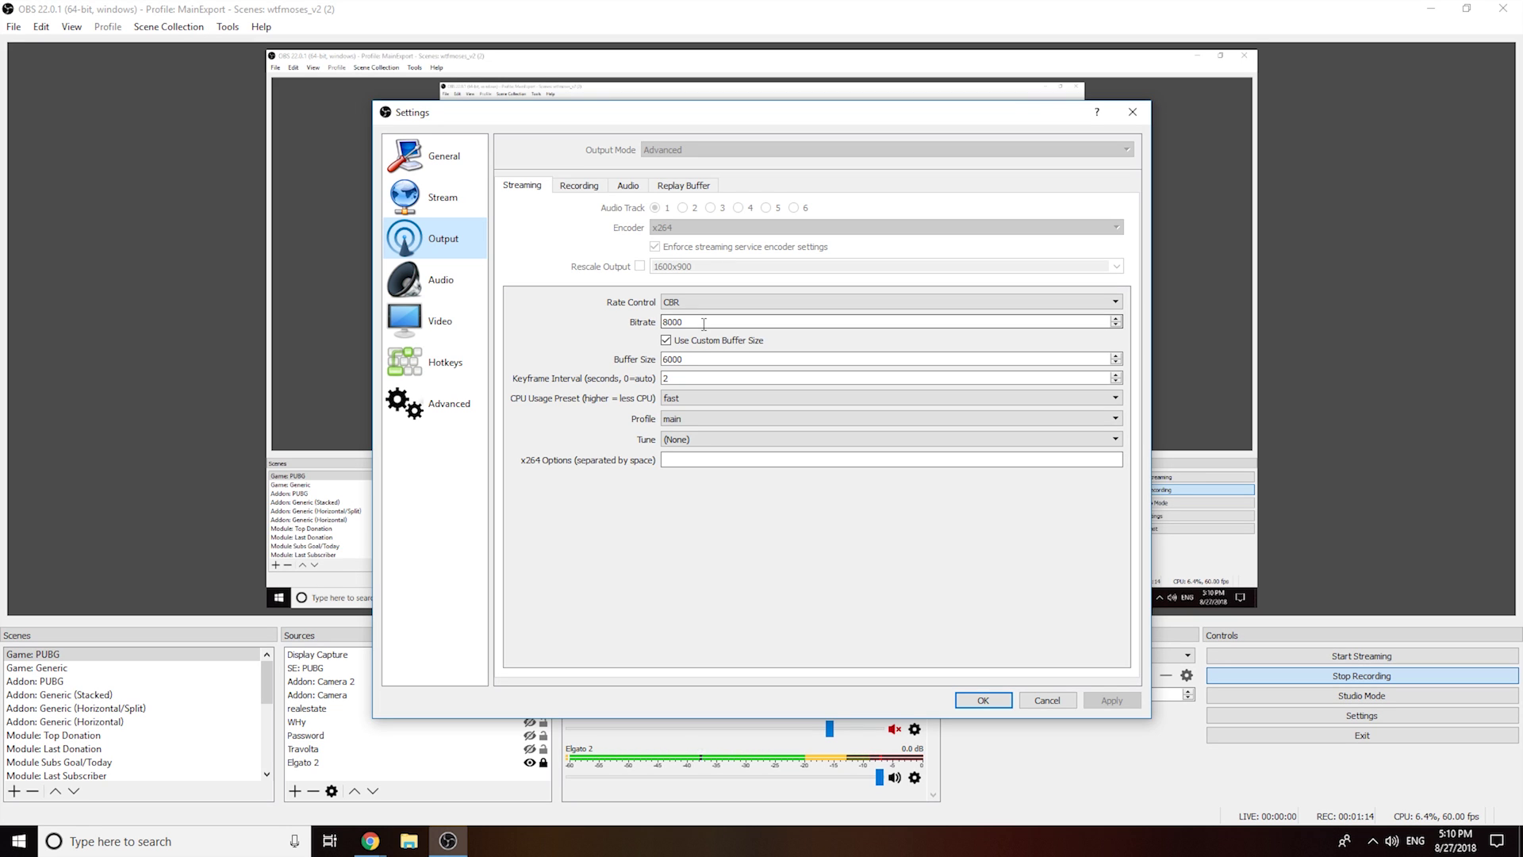
Replace the 8000 streaming bitrate with 6000
left_click_drag(704, 324, 639, 328)
type("6000")
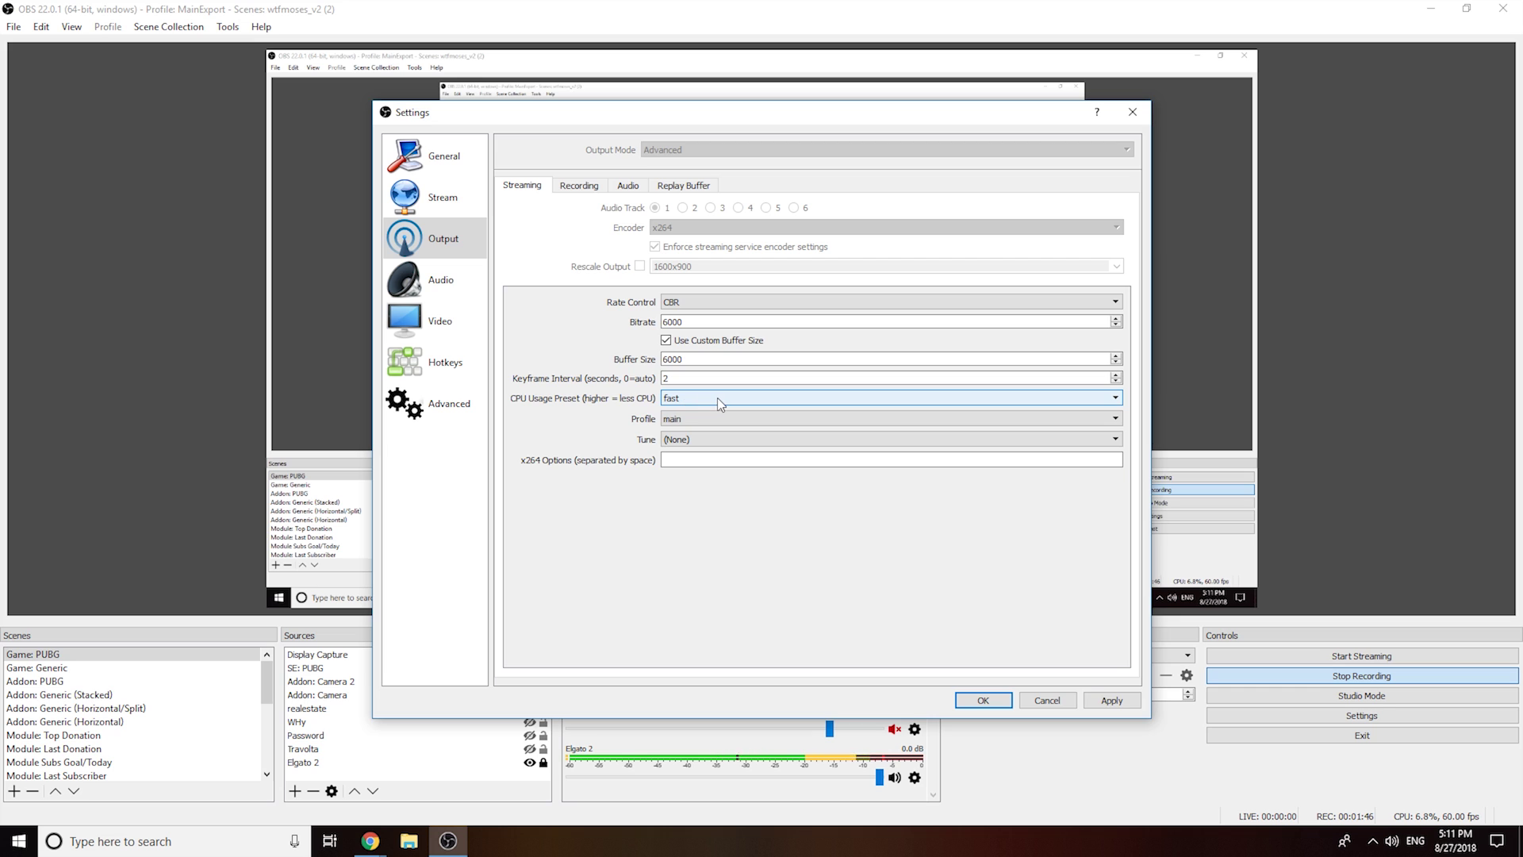
left_click(745, 406)
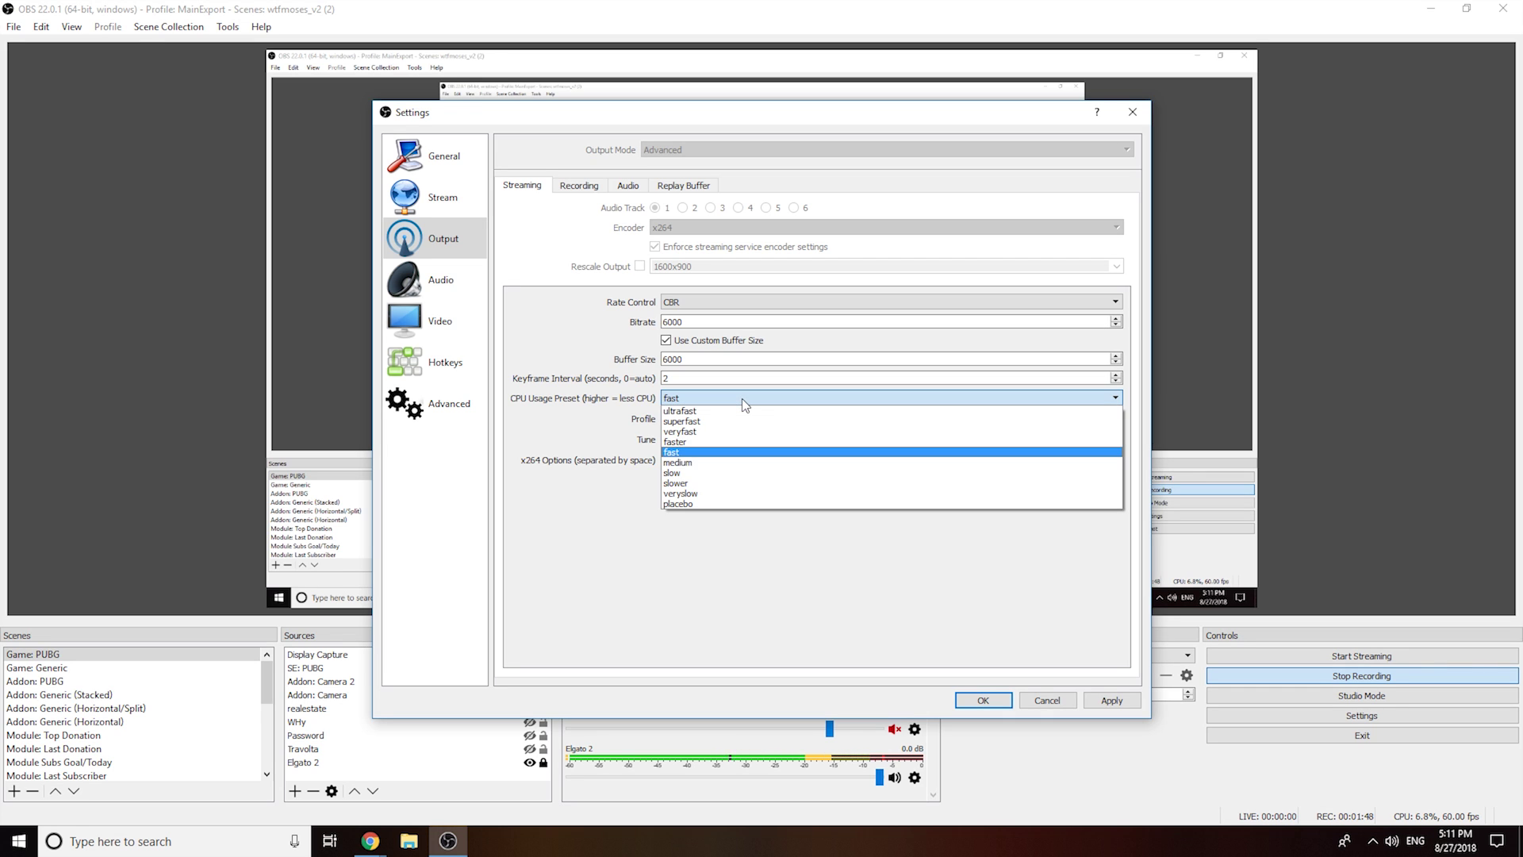
left_click(691, 454)
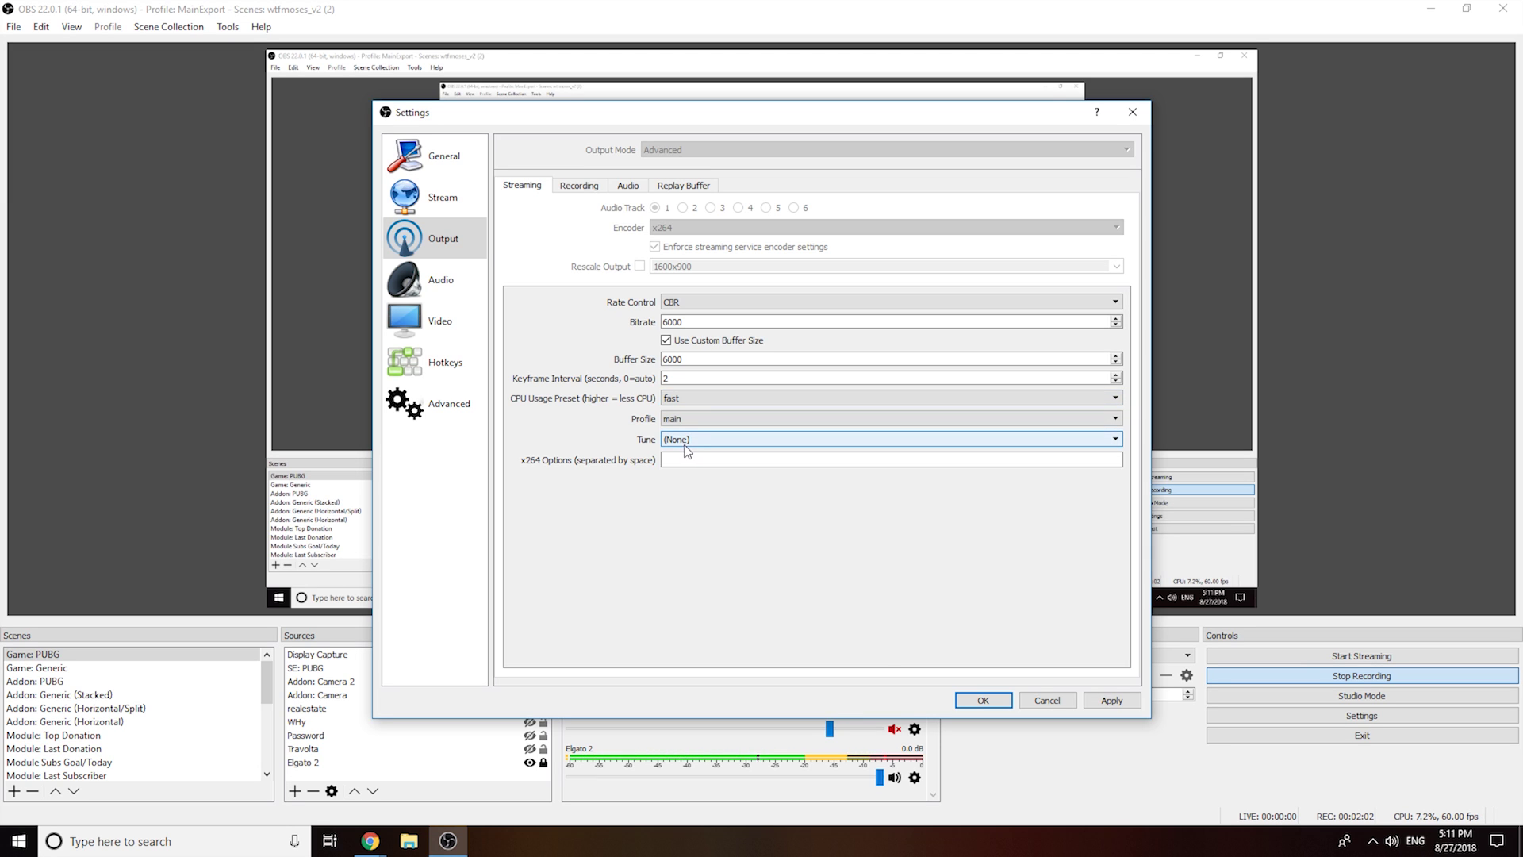
left_click(697, 398)
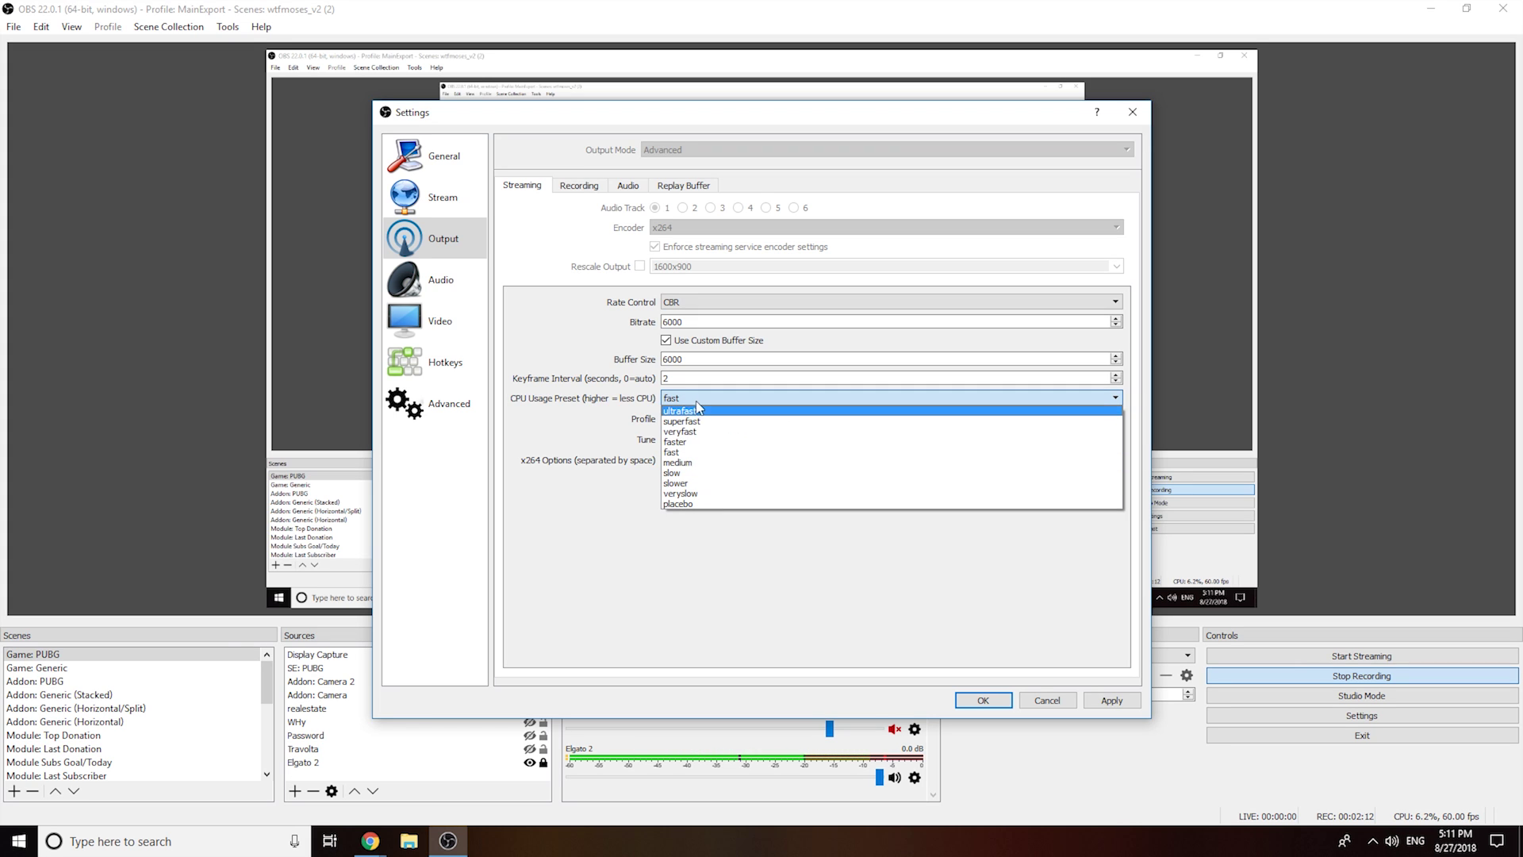
left_click(700, 453)
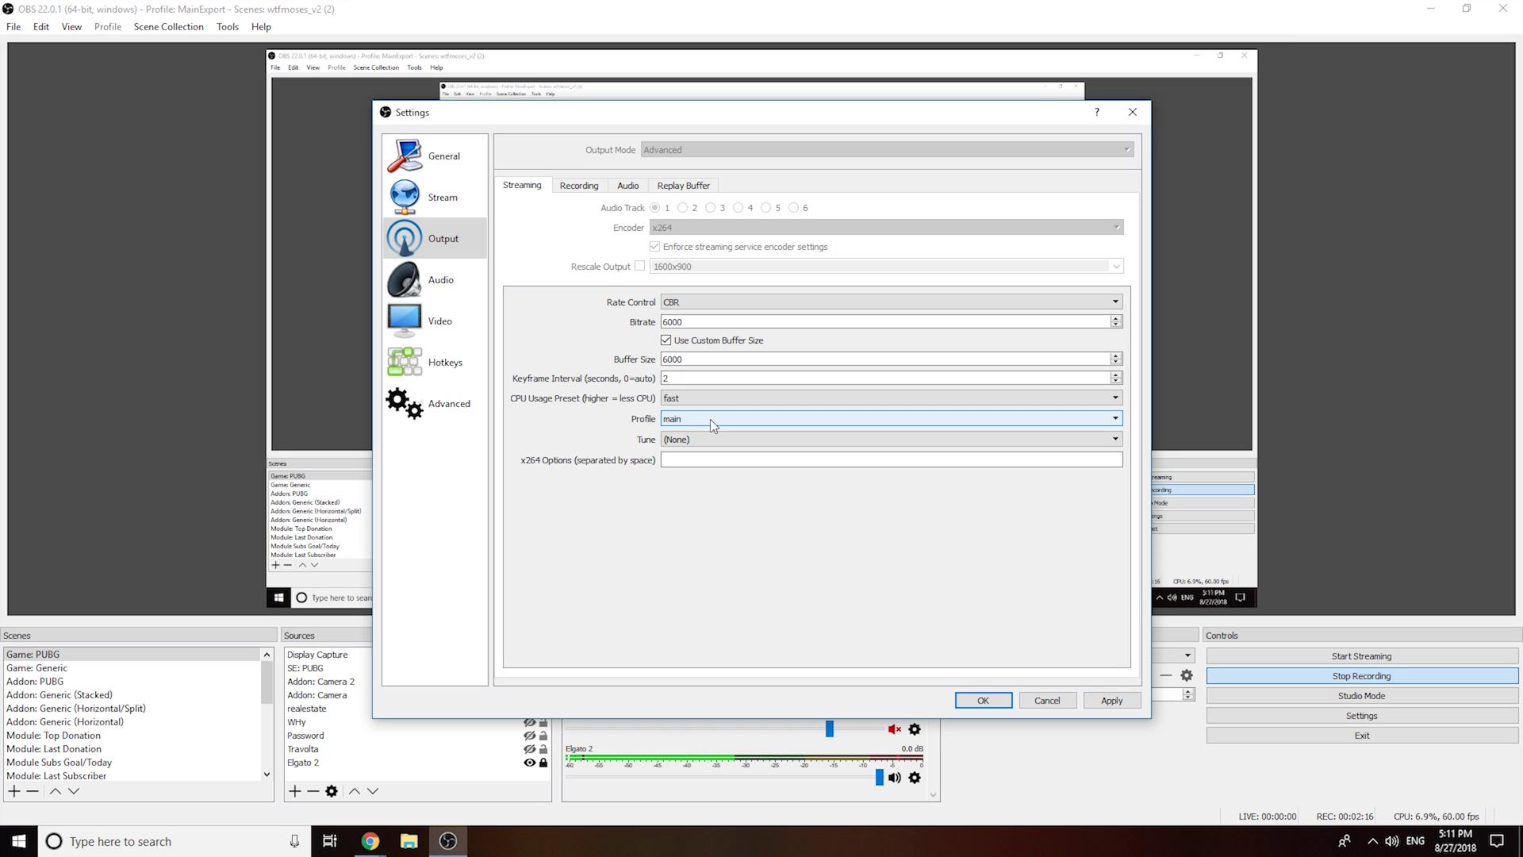
left_click(711, 420)
left_click(711, 419)
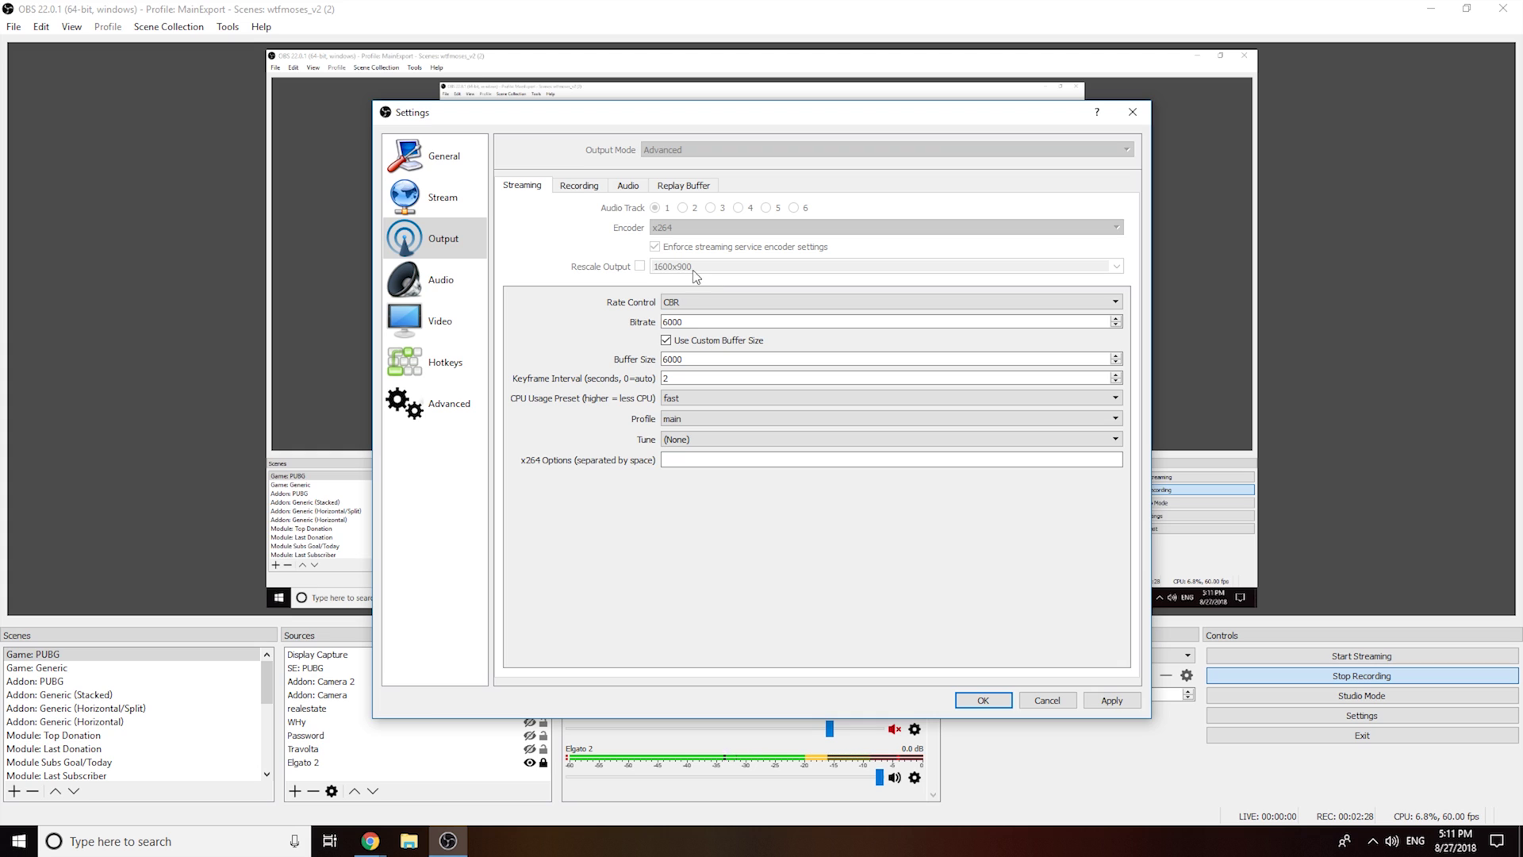
Show the Recording output settings: NVENC H.264, CBR 24000, flv format
left_click(579, 187)
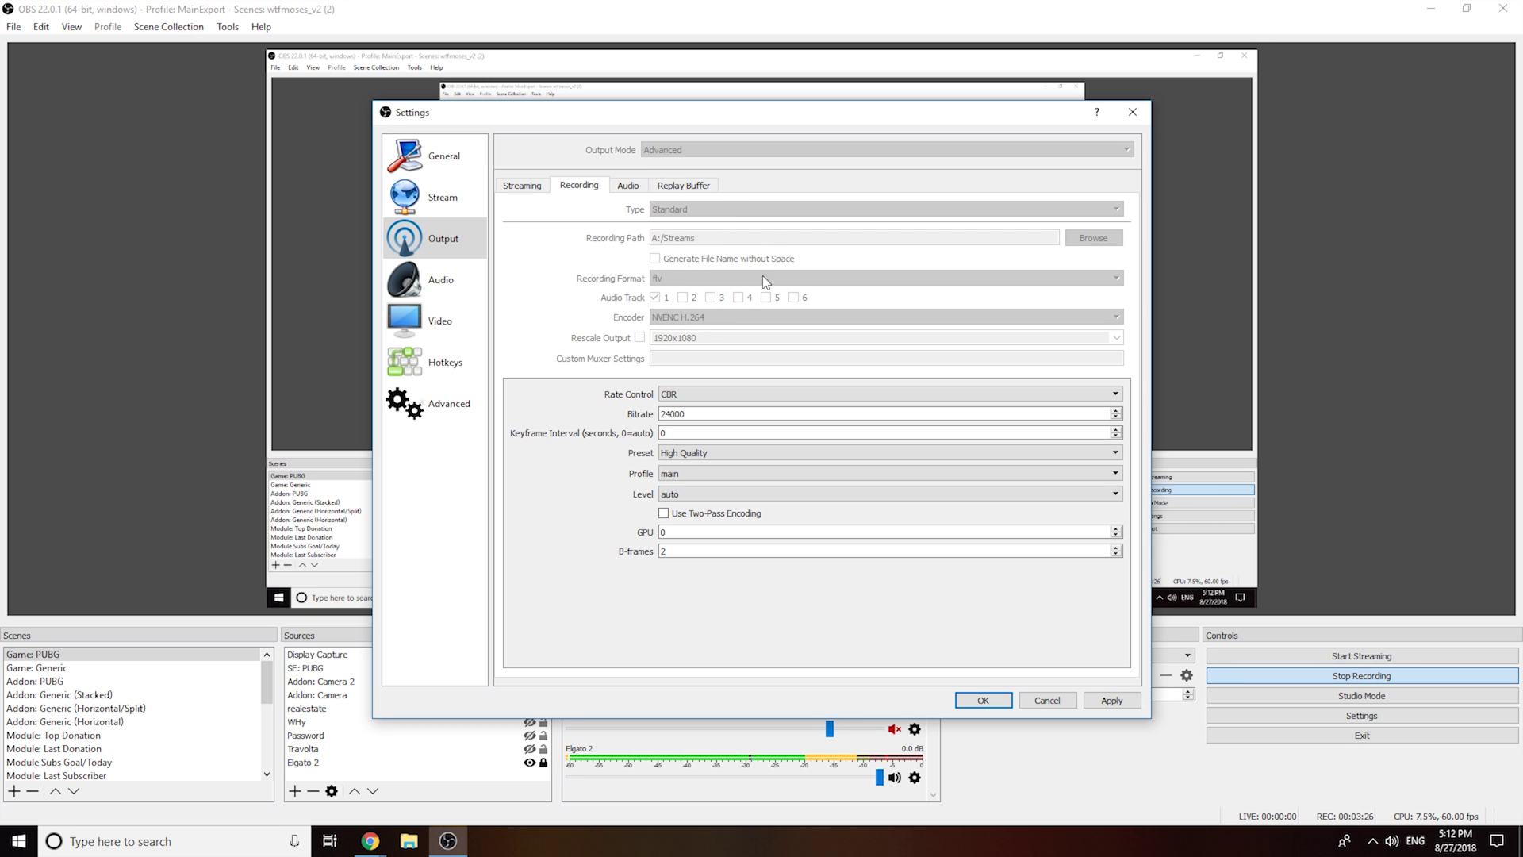
Review the Video and Audio settings, then confirm and close Settings with OK
left_click(445, 326)
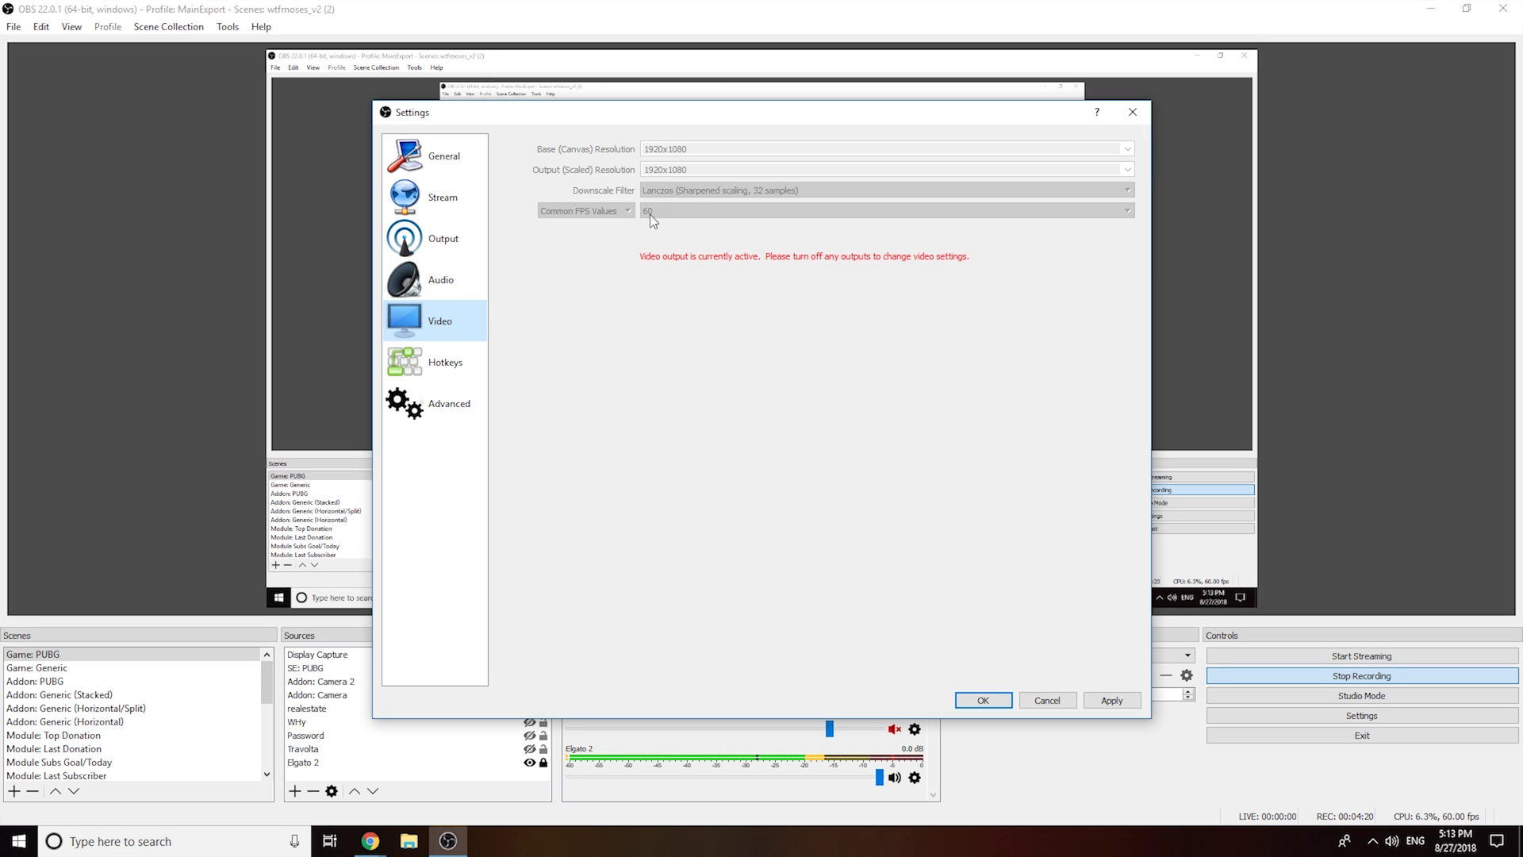
left_click(451, 288)
left_click(997, 706)
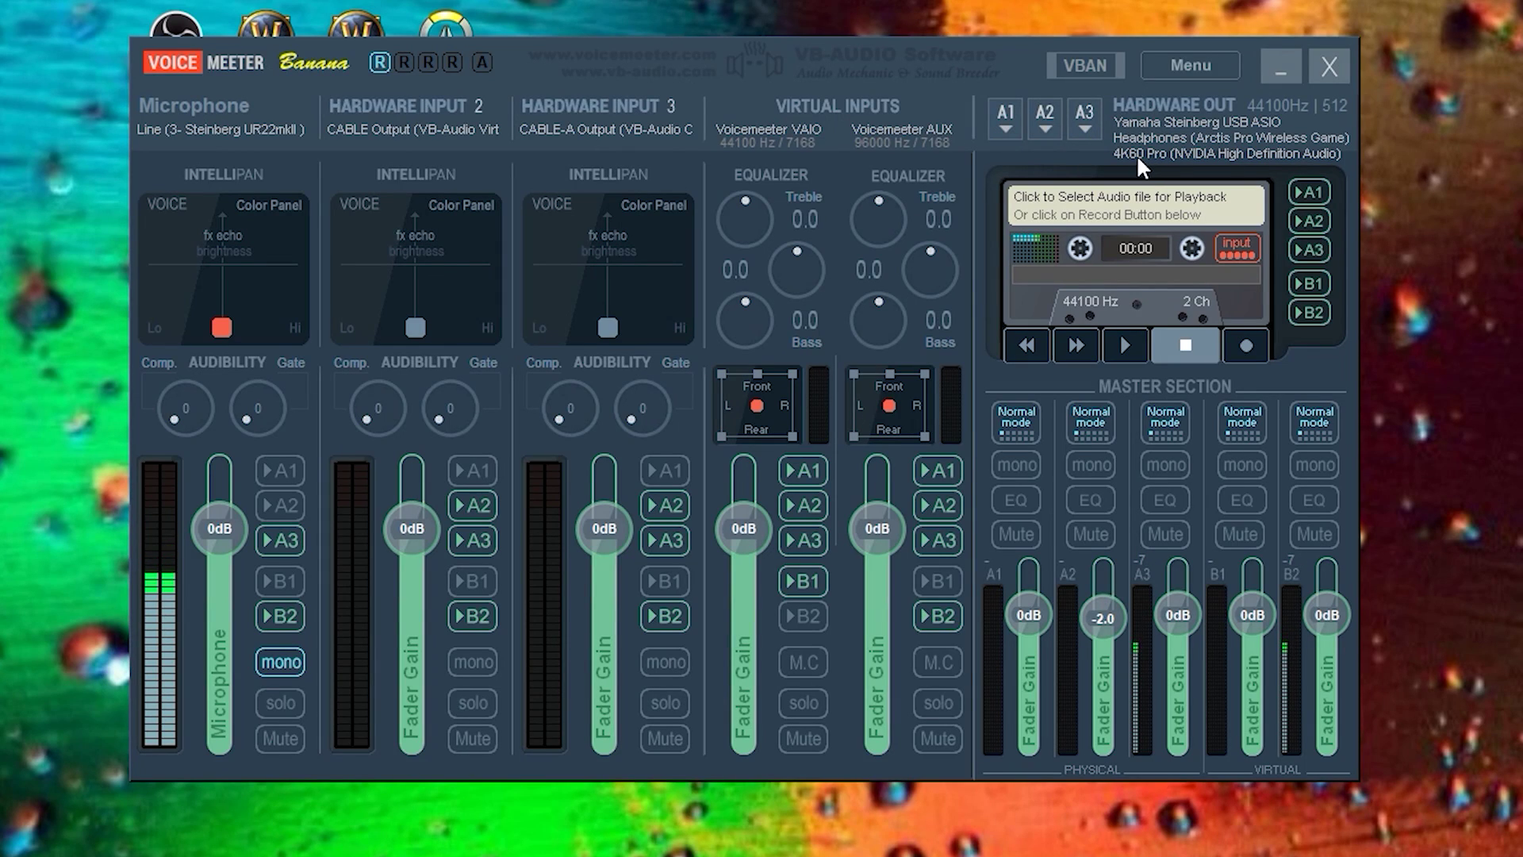
Check the A3 and A2 output devices, keeping 4K60 Pro on A3 and A2 unchanged
left_click(1087, 117)
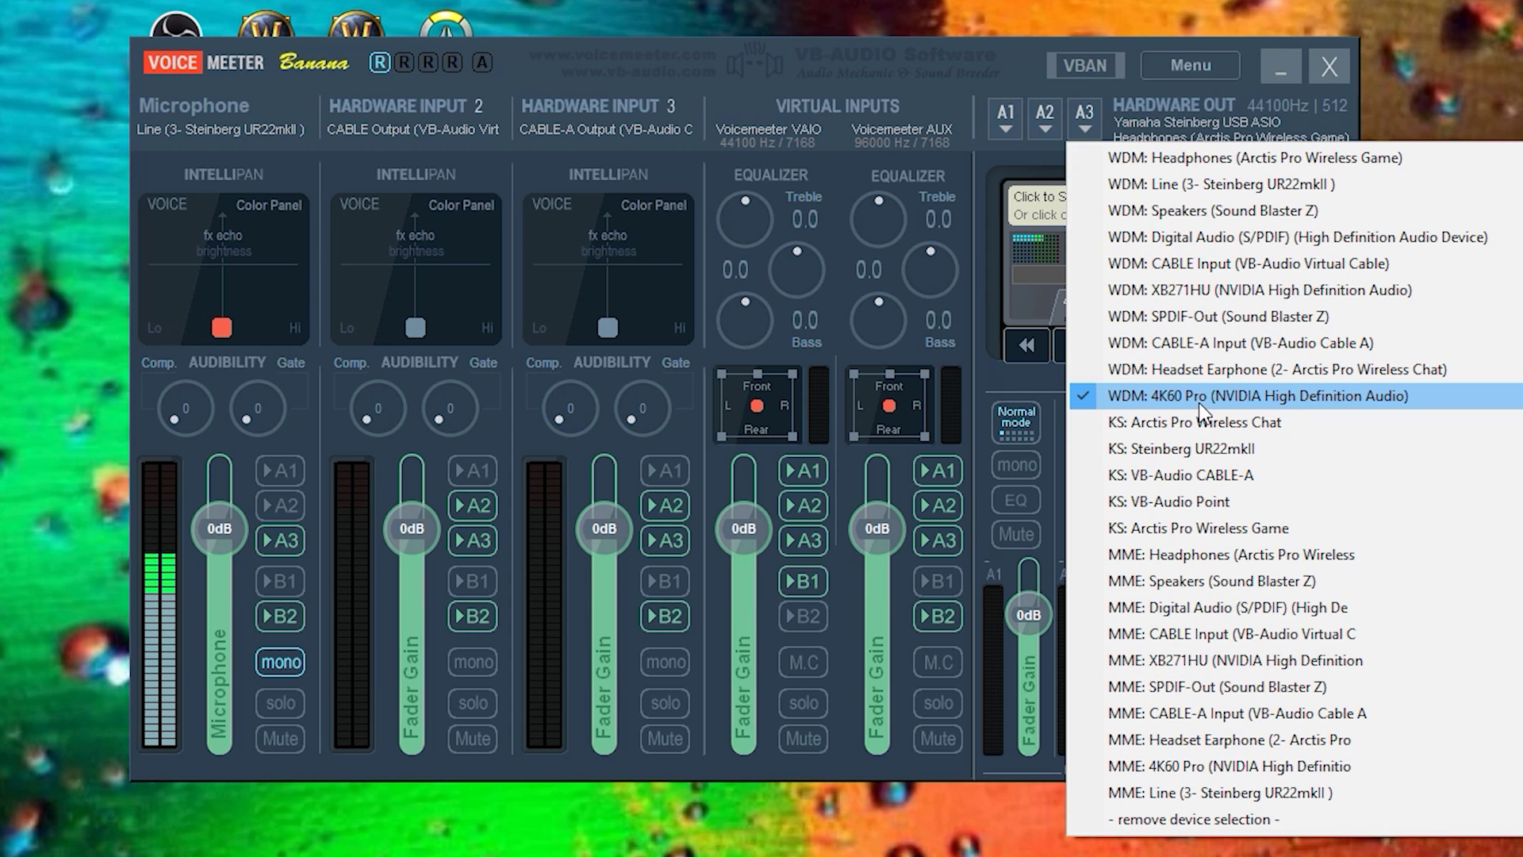
left_click(1032, 146)
left_click(1047, 123)
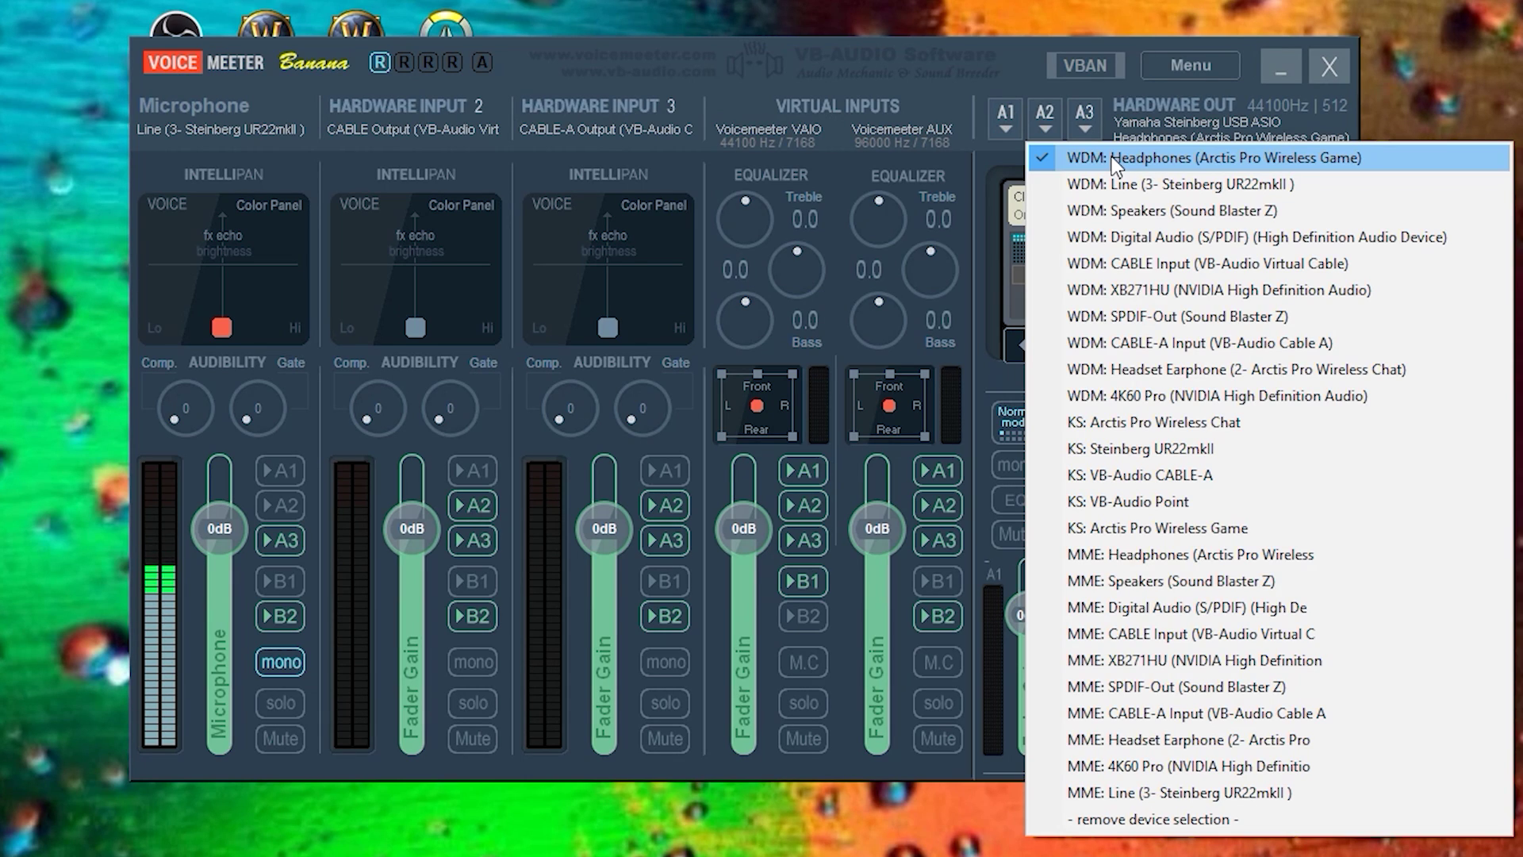
left_click(964, 81)
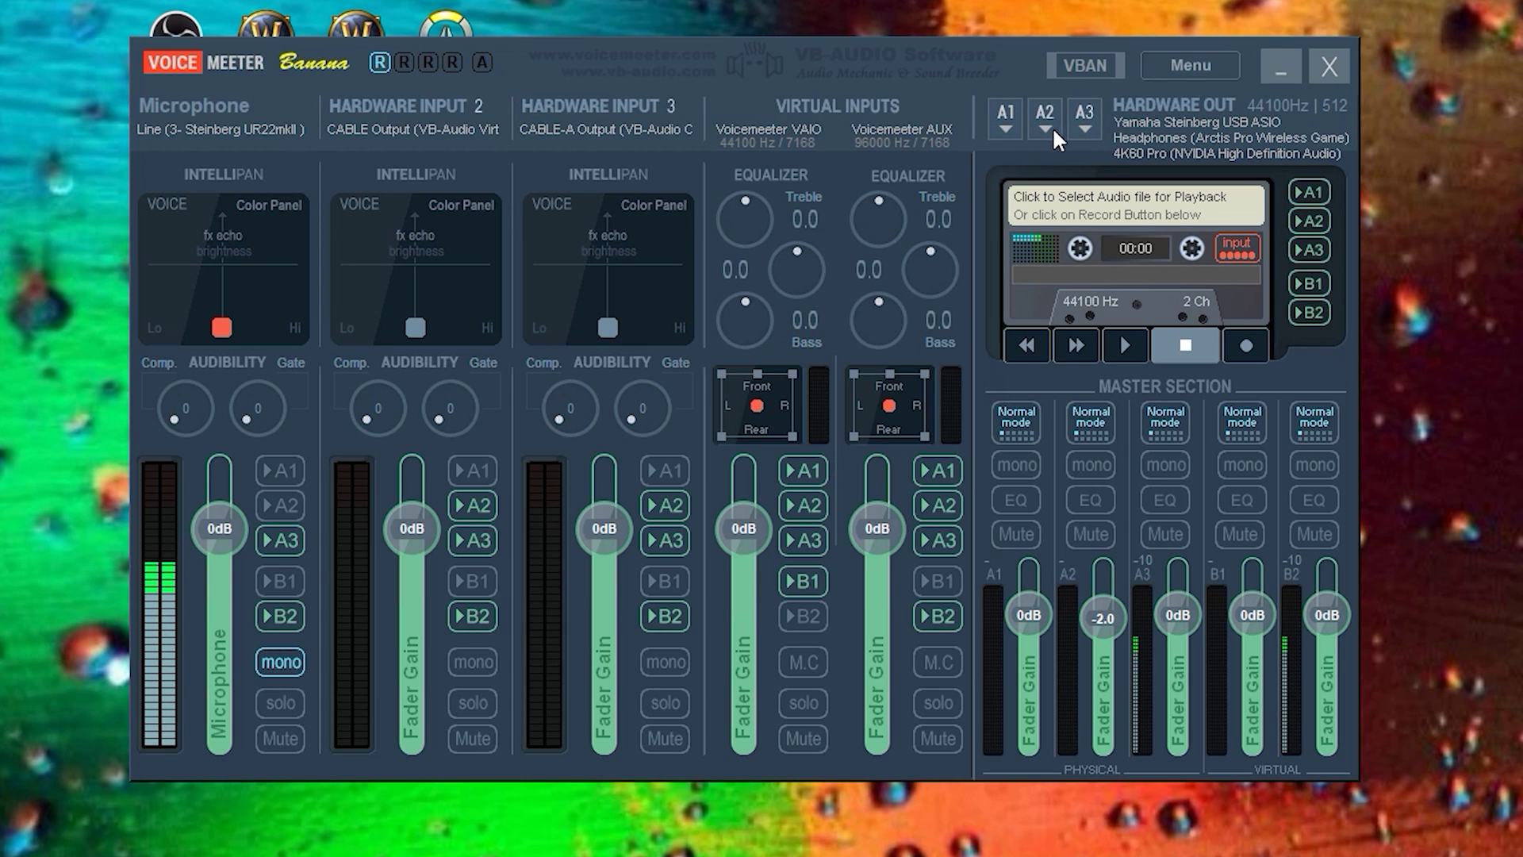
left_click(216, 105)
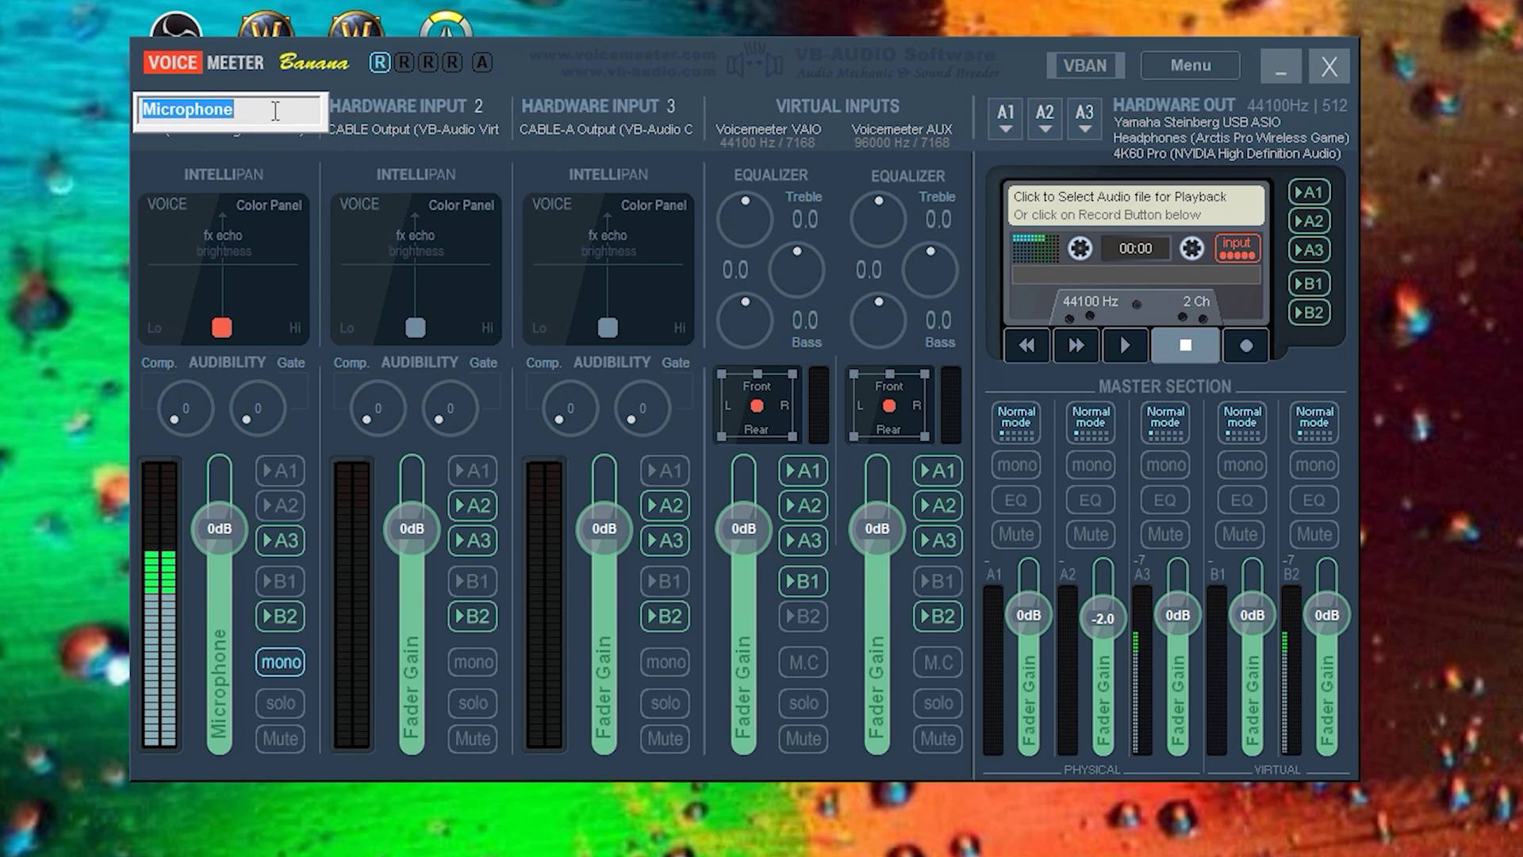
key("Return")
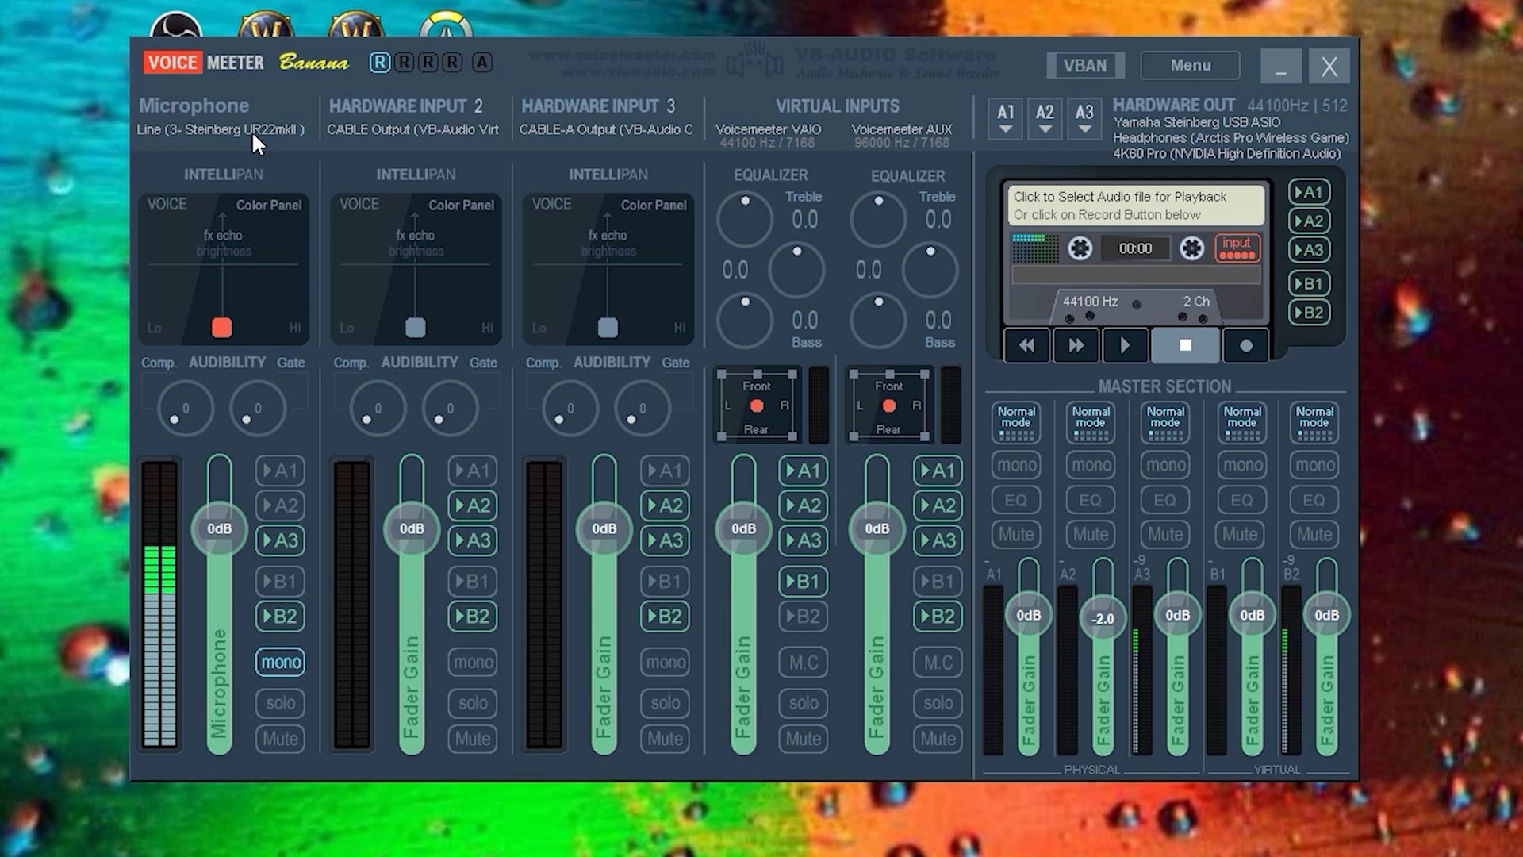
left_click(251, 130)
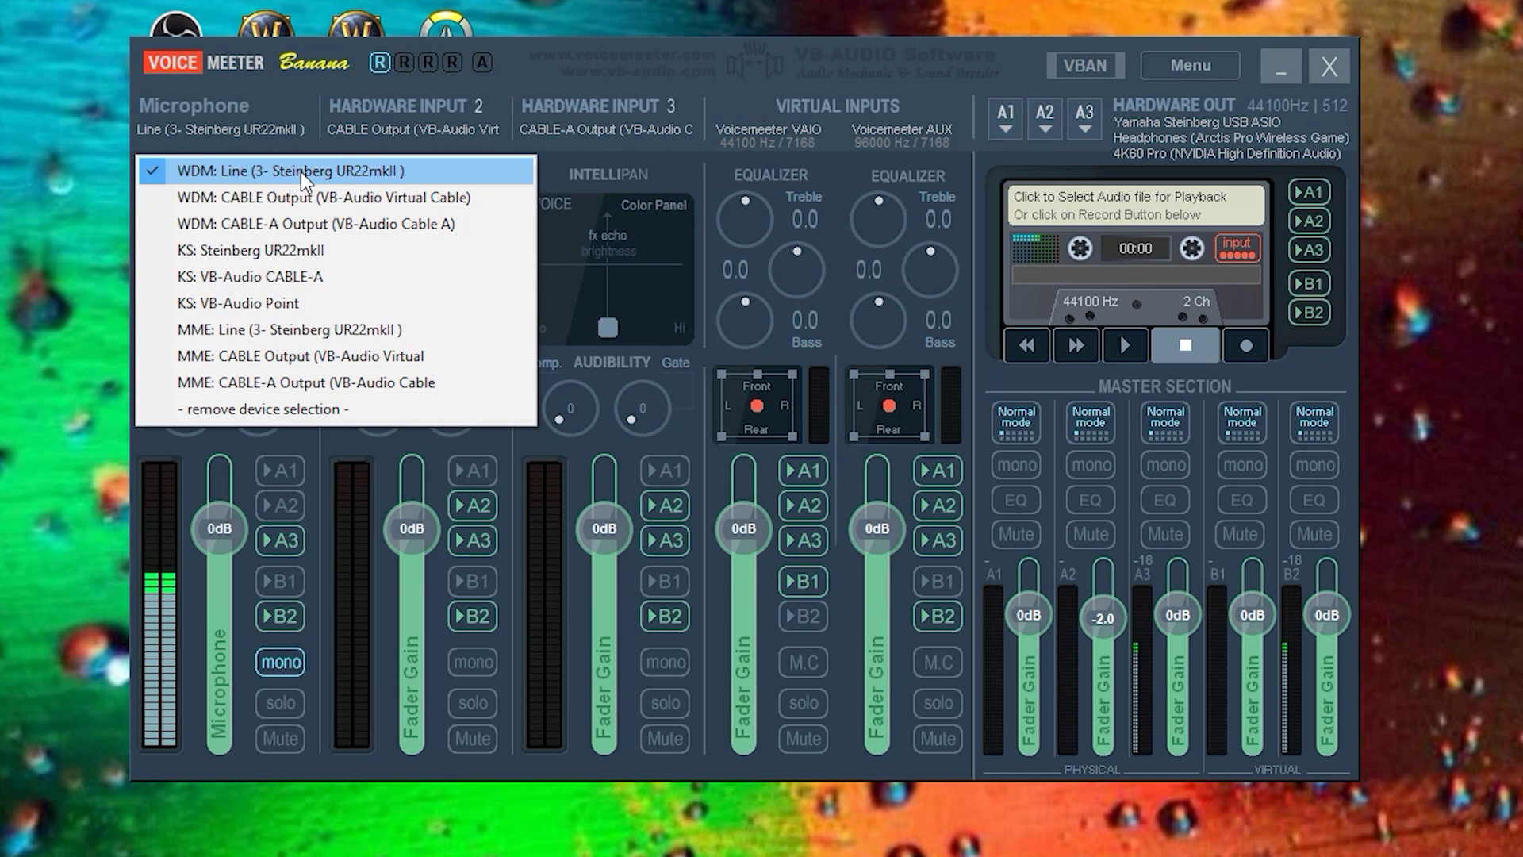
left_click(284, 93)
left_click(230, 127)
left_click(550, 102)
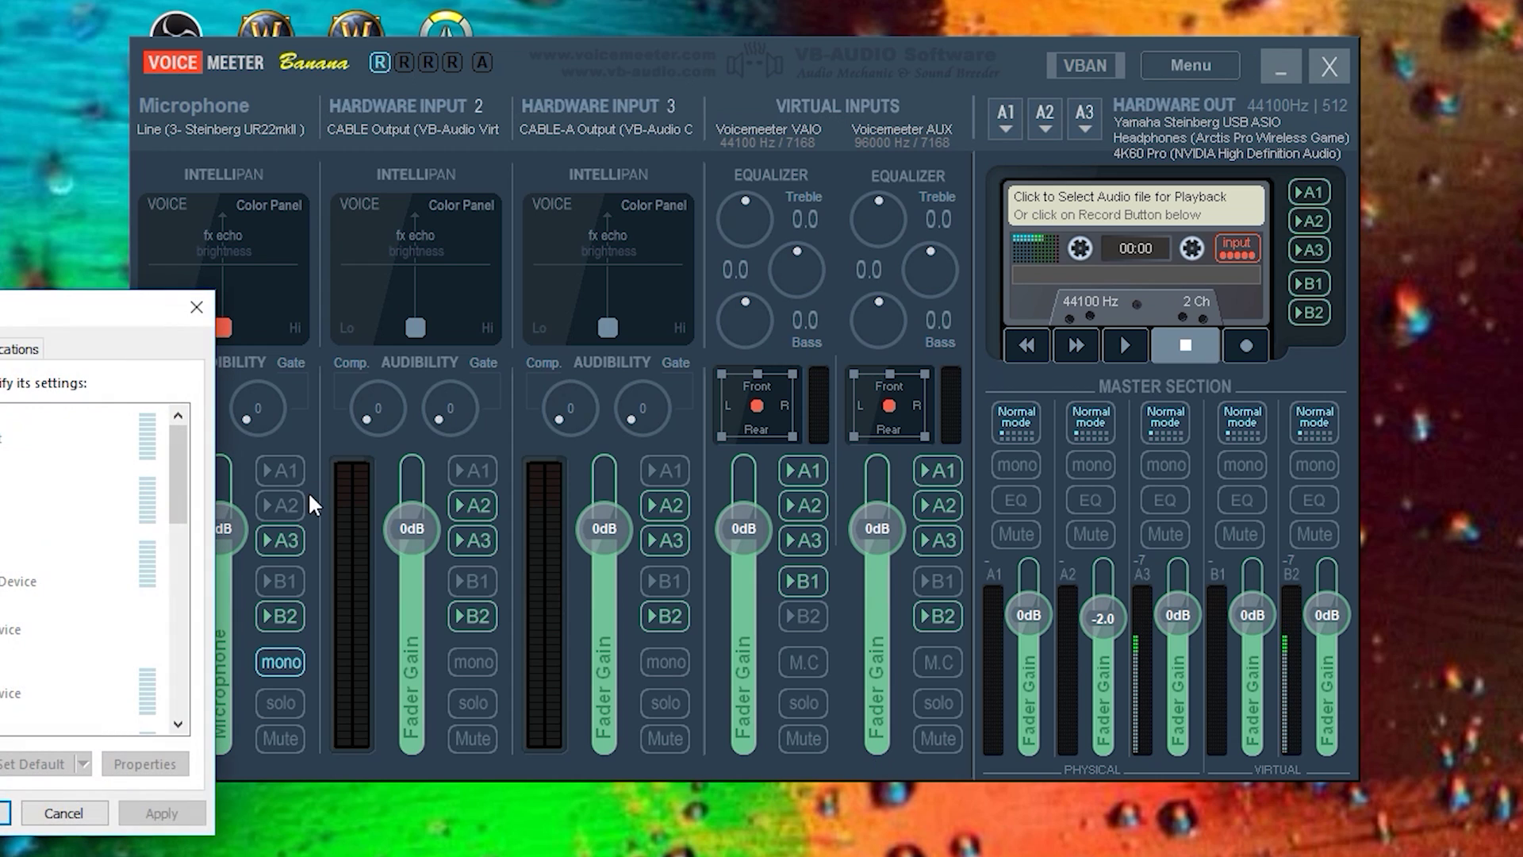
Scroll the Sound device list, then close the Windows Sound settings
left_click_drag(178, 476, 179, 666)
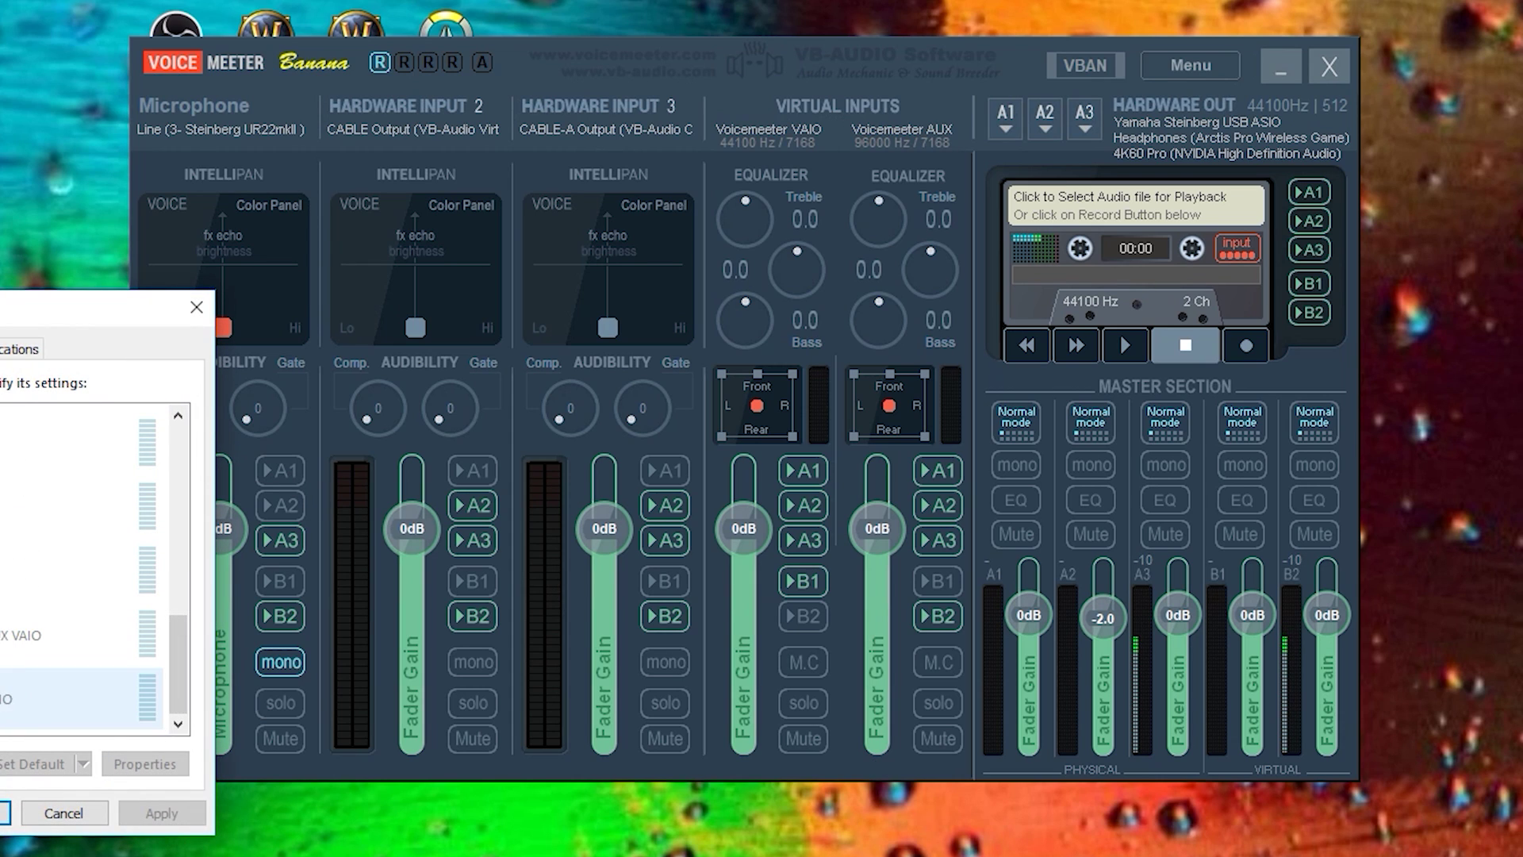
left_click(6, 813)
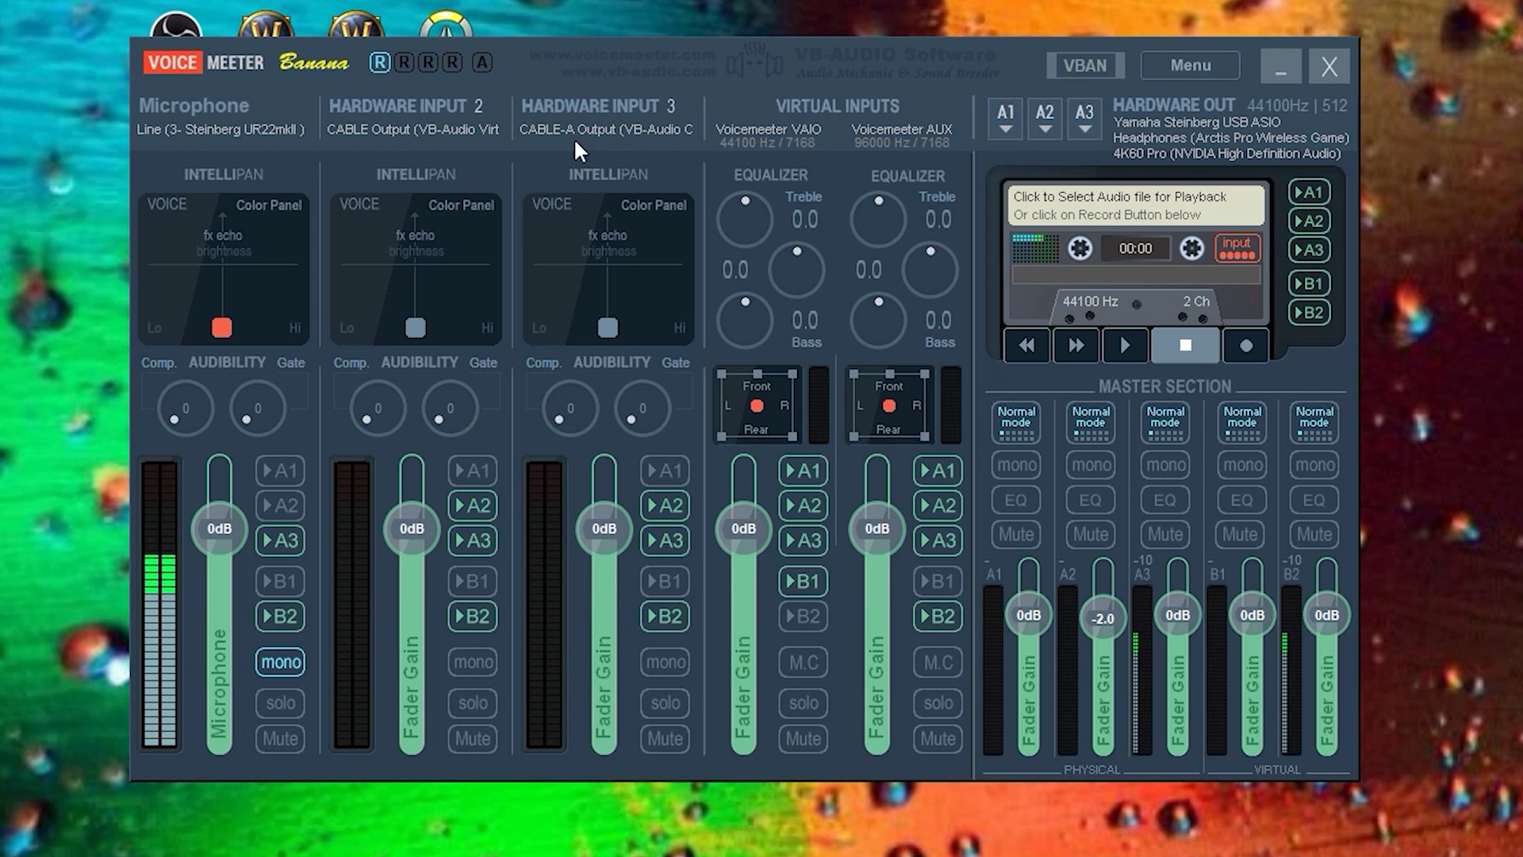
left_click(619, 131)
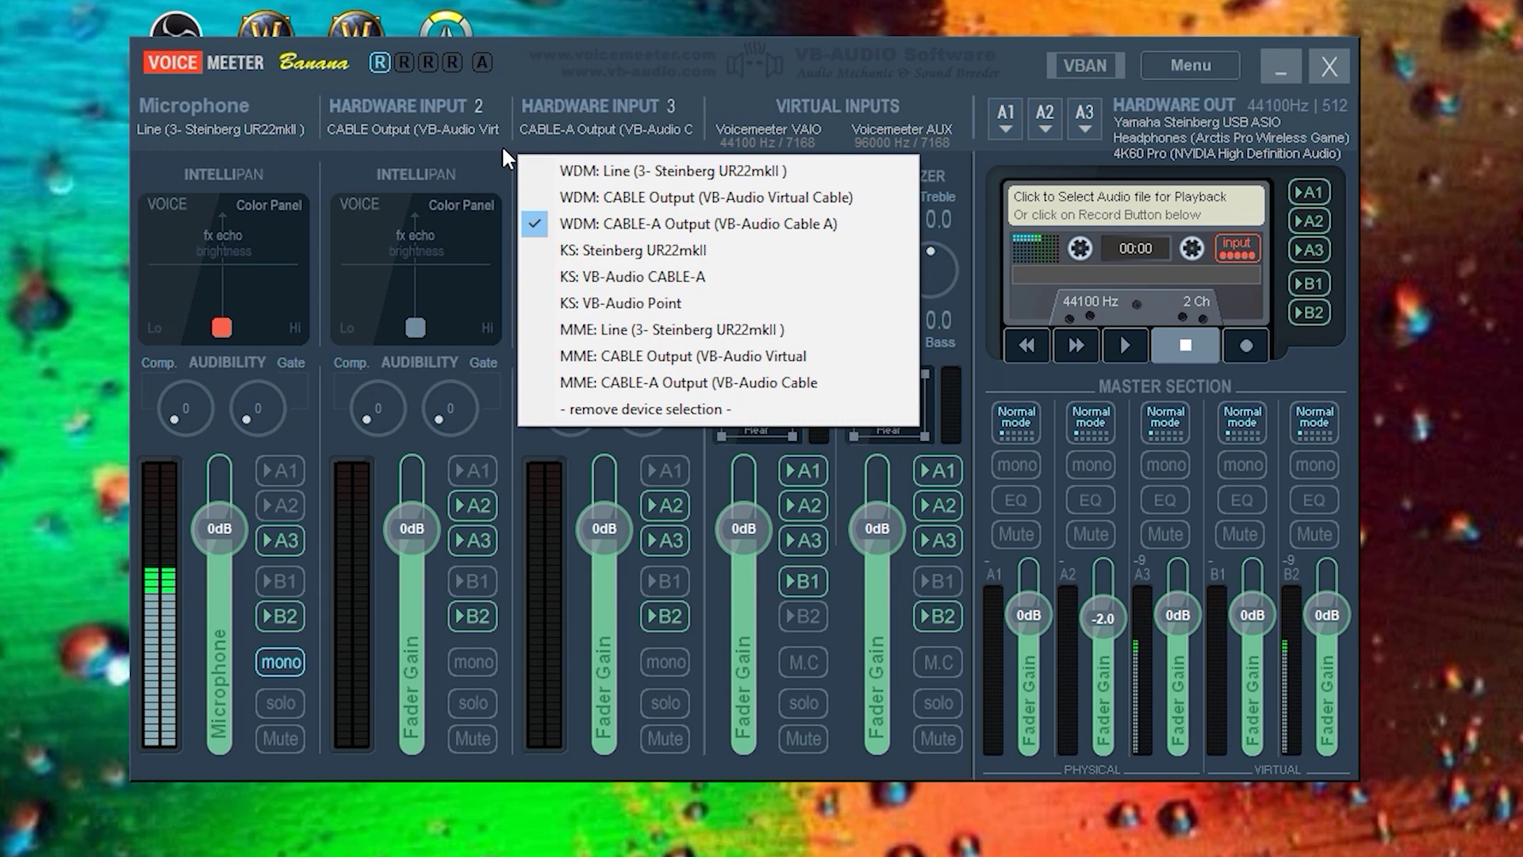
left_click(734, 81)
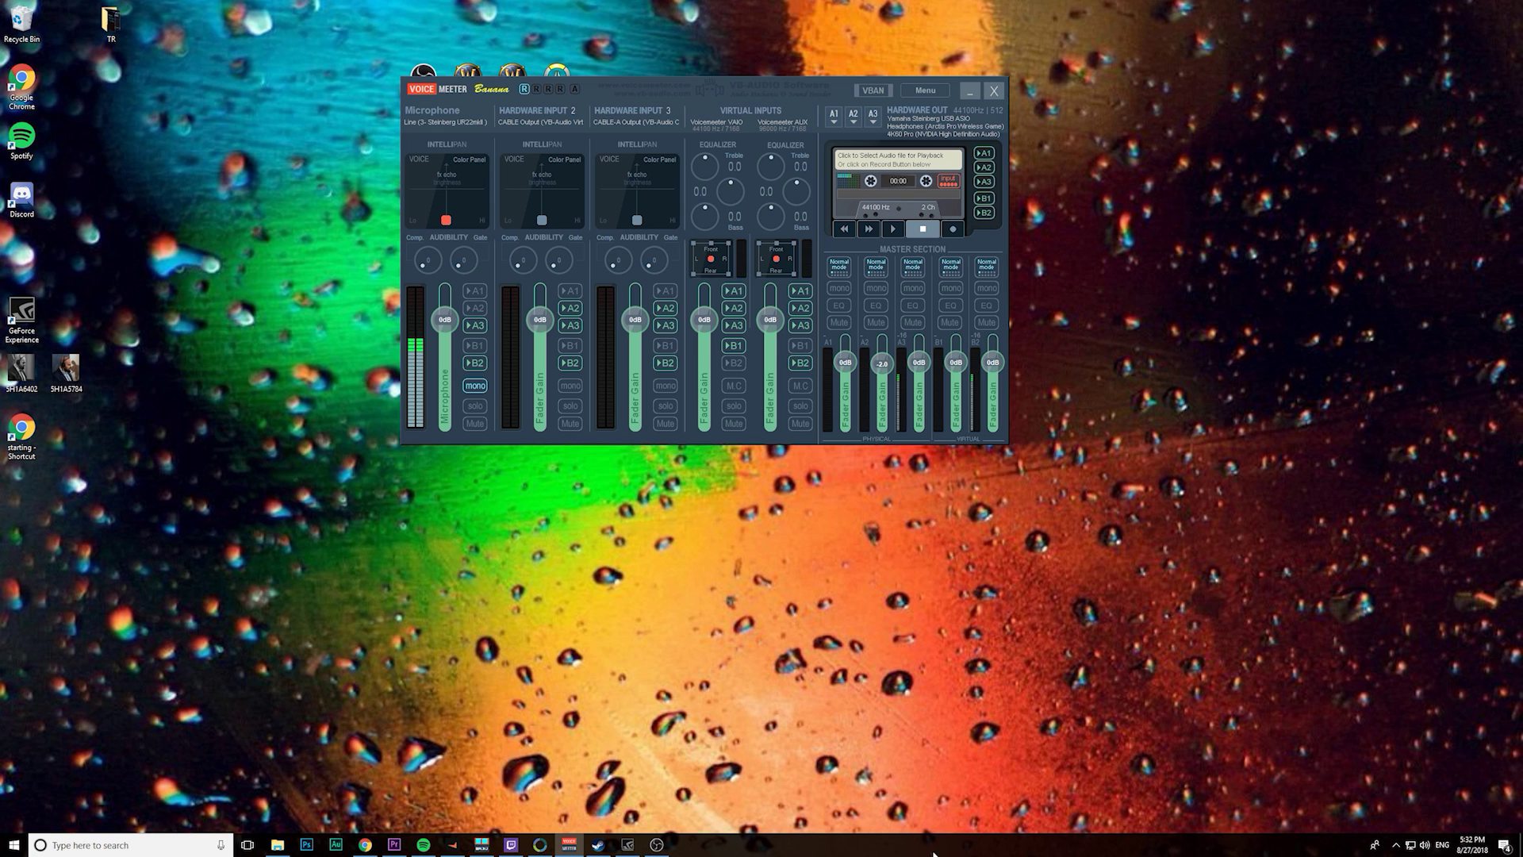
Open Discord's Voice & Video settings from the system tray, then return to Voicemeeter
left_click(1396, 844)
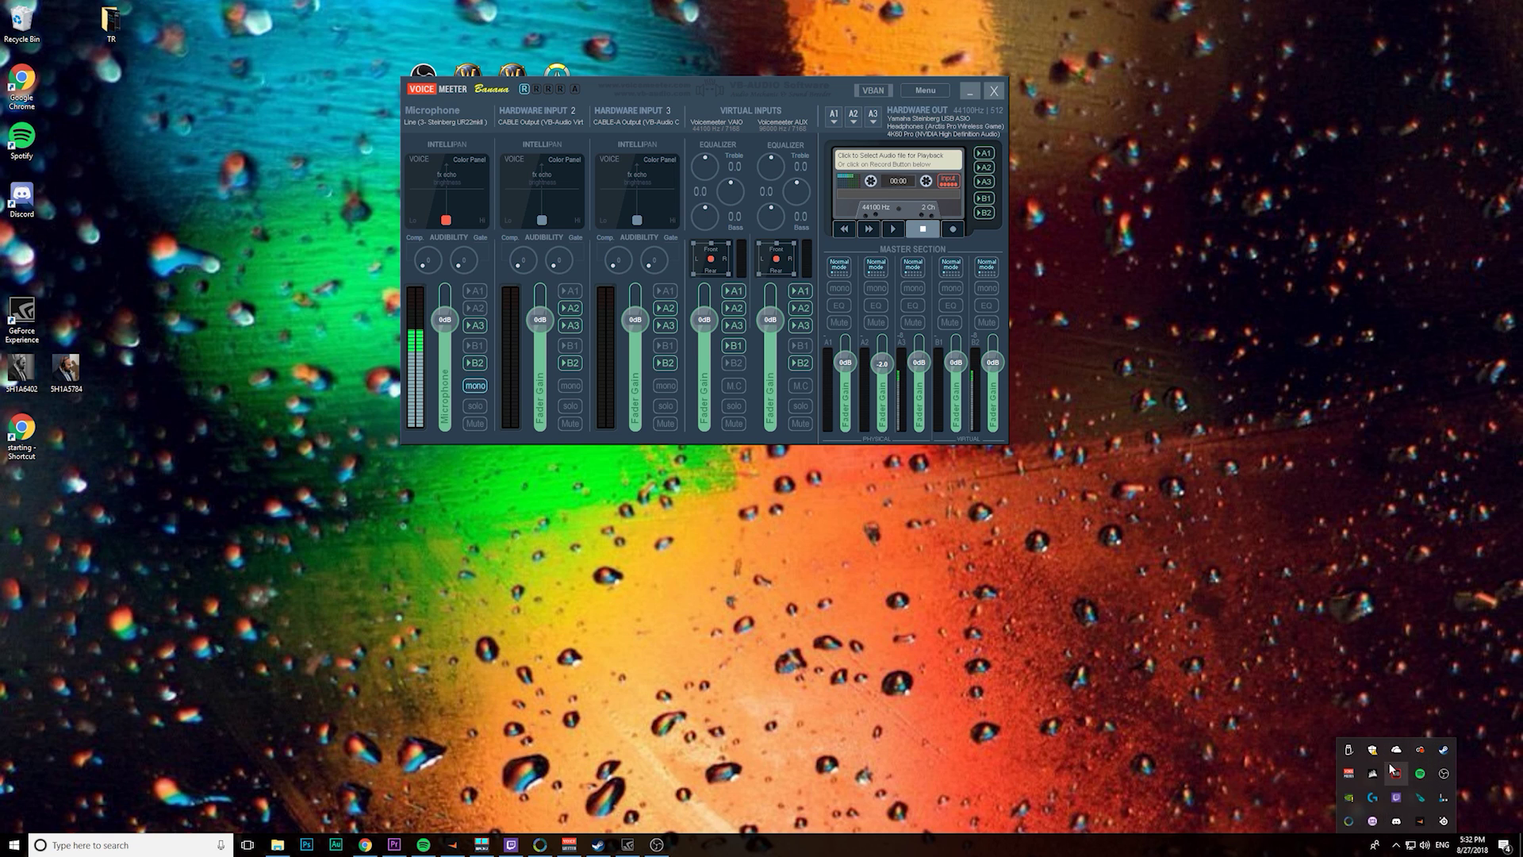
left_click(1397, 821)
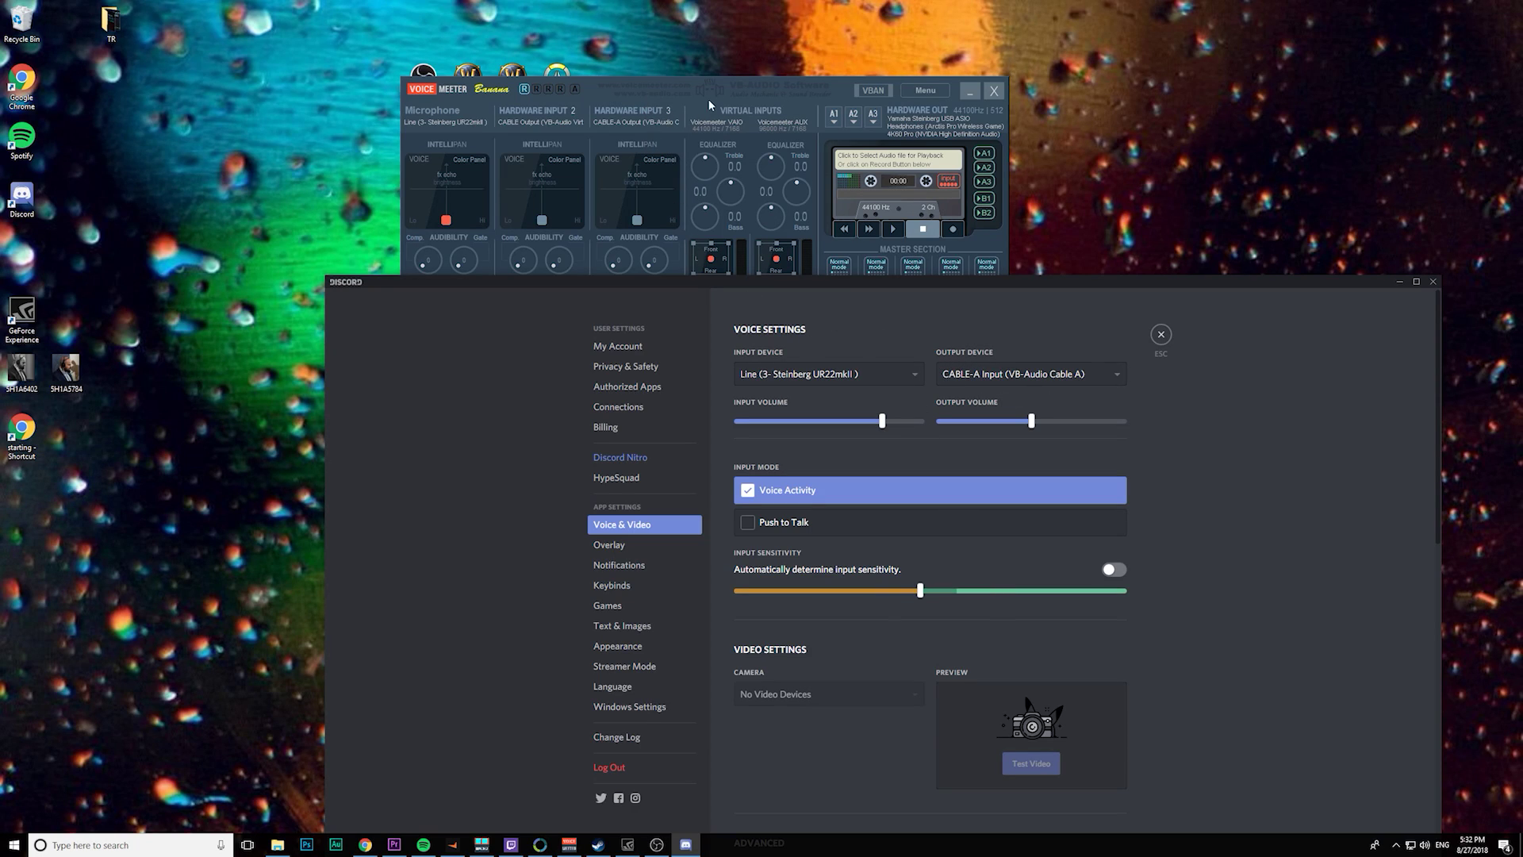
key("alt+Tab")
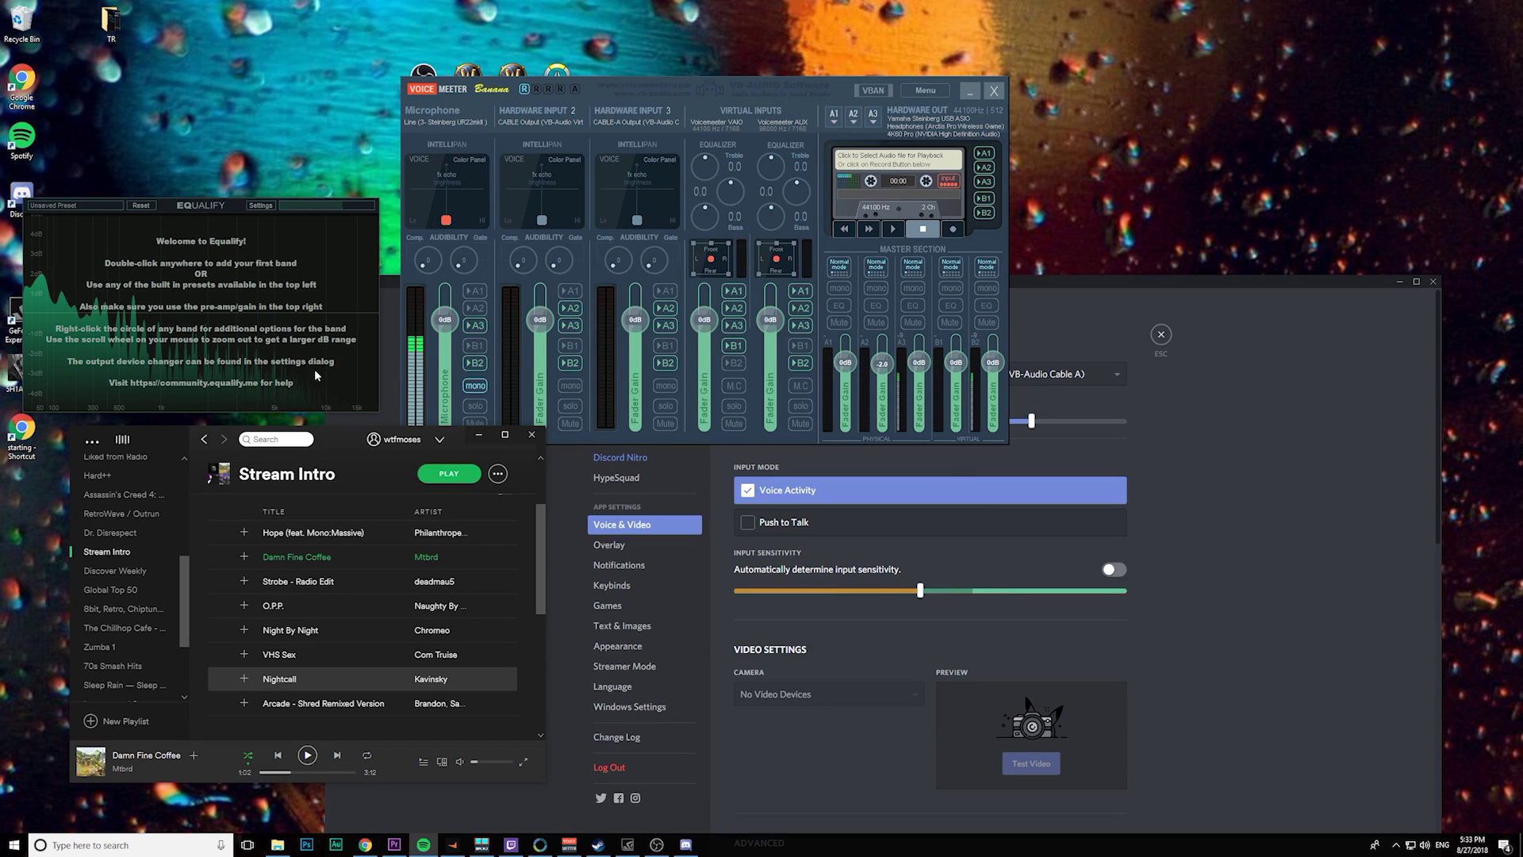
Check Equalify's output device settings and close them unchanged
mouse_move(204, 211)
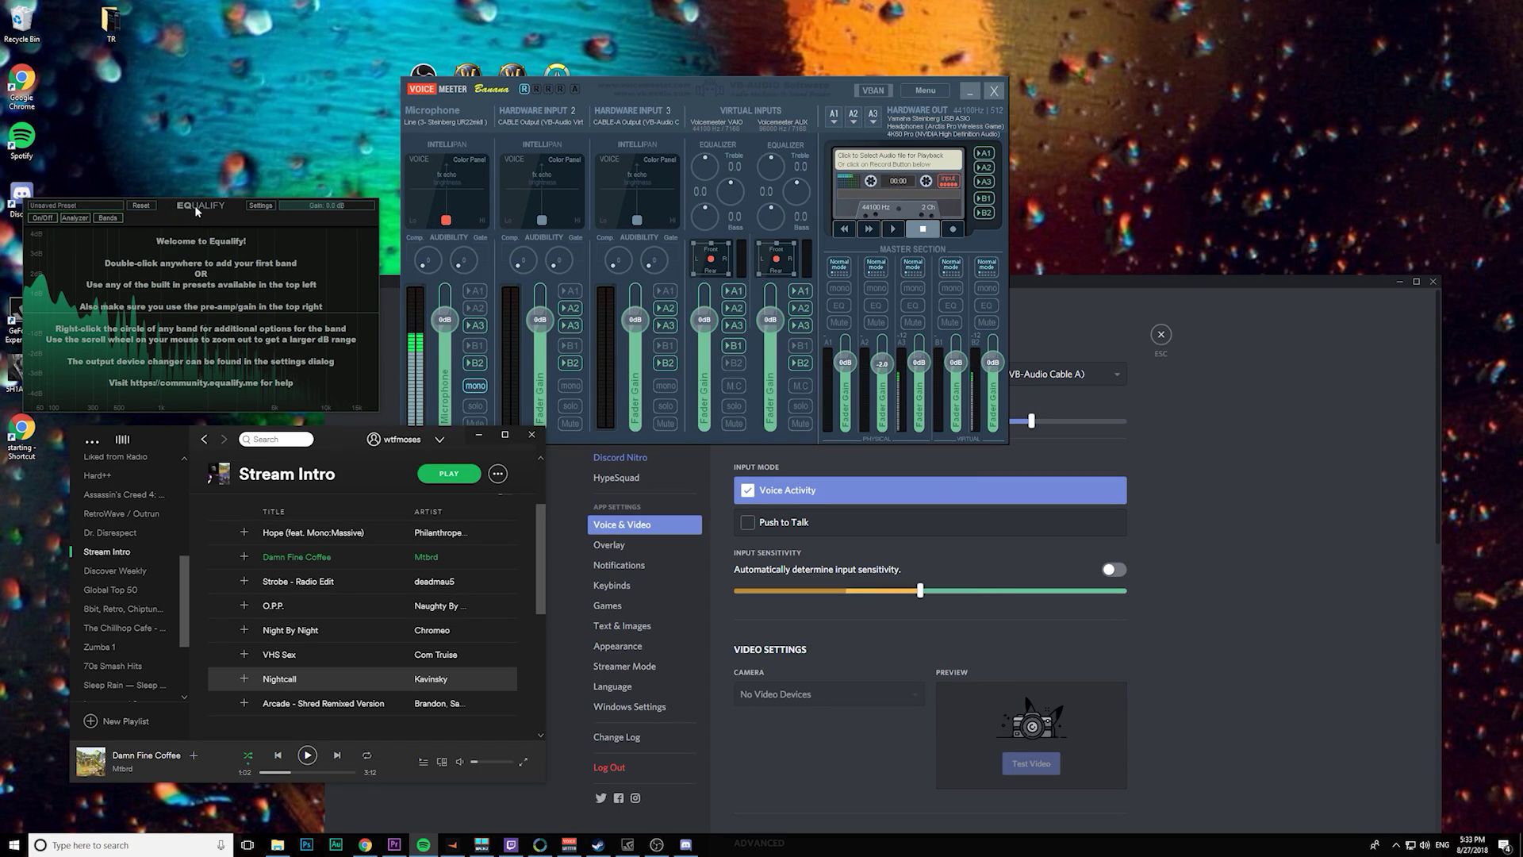
left_click(255, 203)
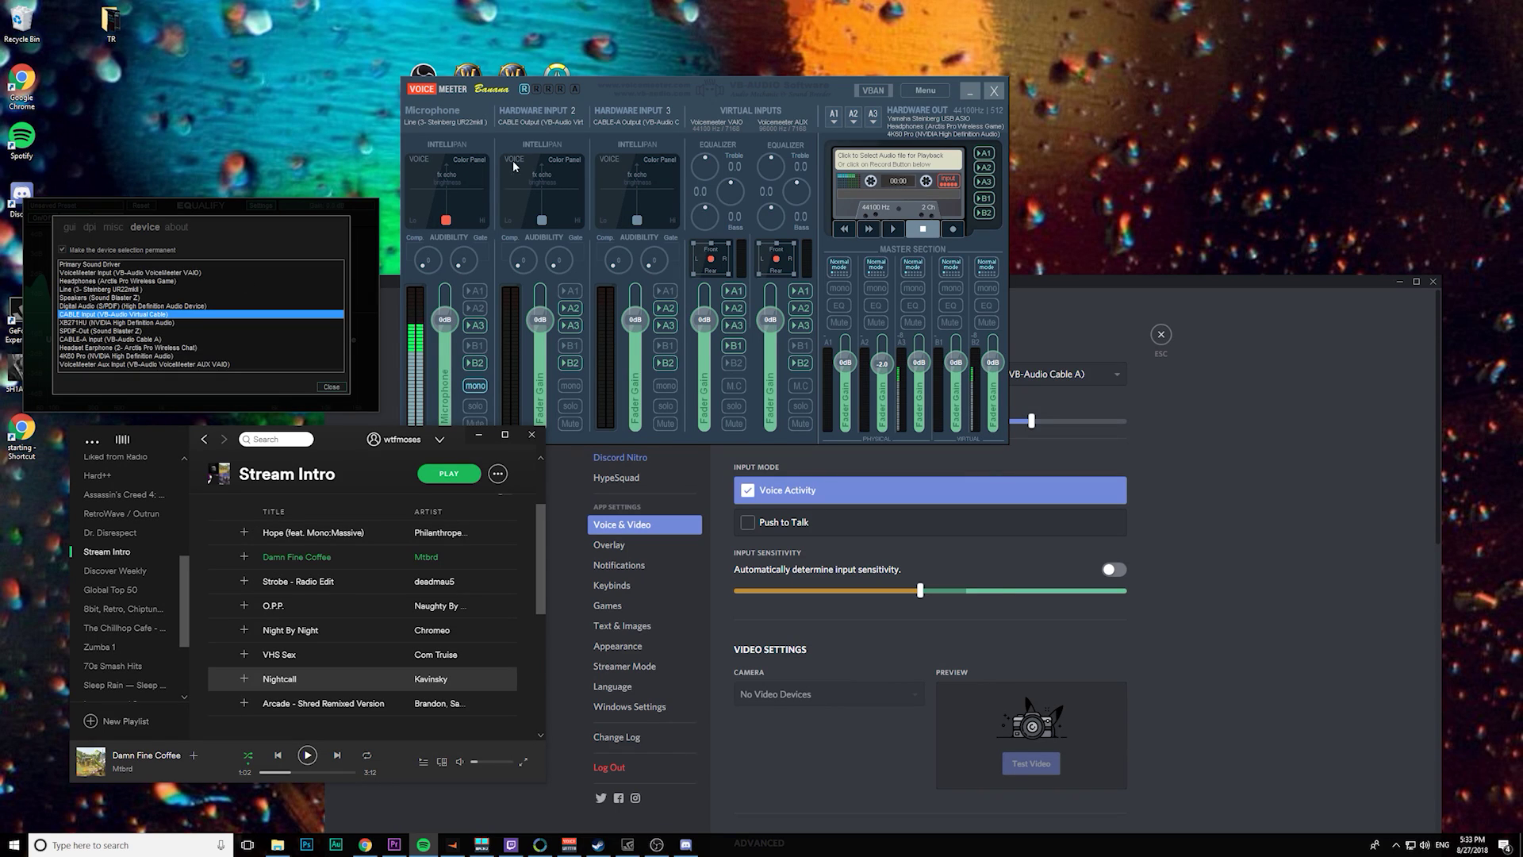
left_click(331, 386)
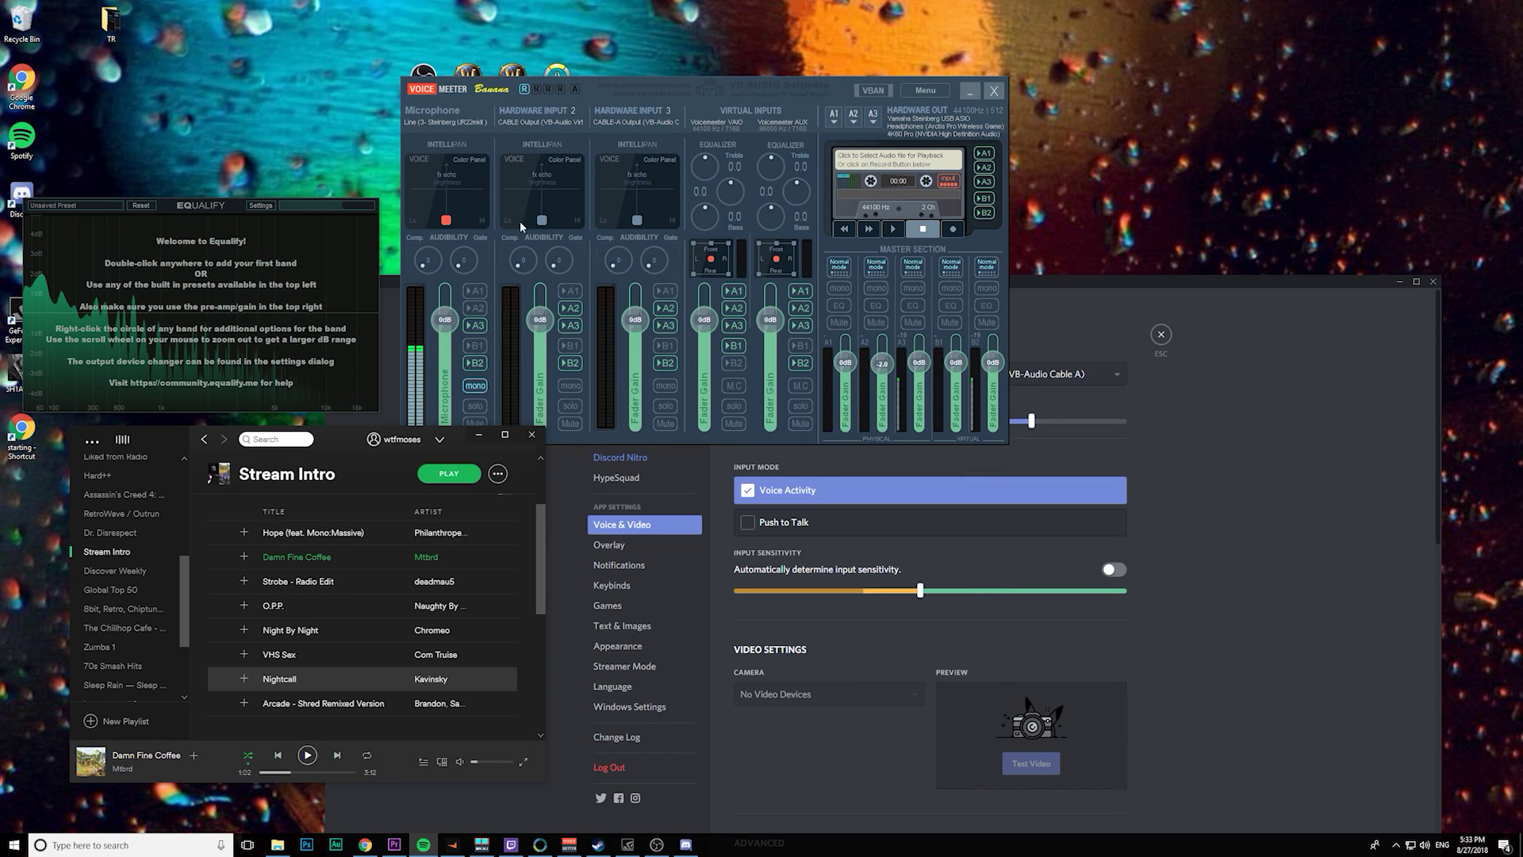
Toggle Hardware Input 2's A2 routing on and back off, then minimize Spotify
left_click(520, 136)
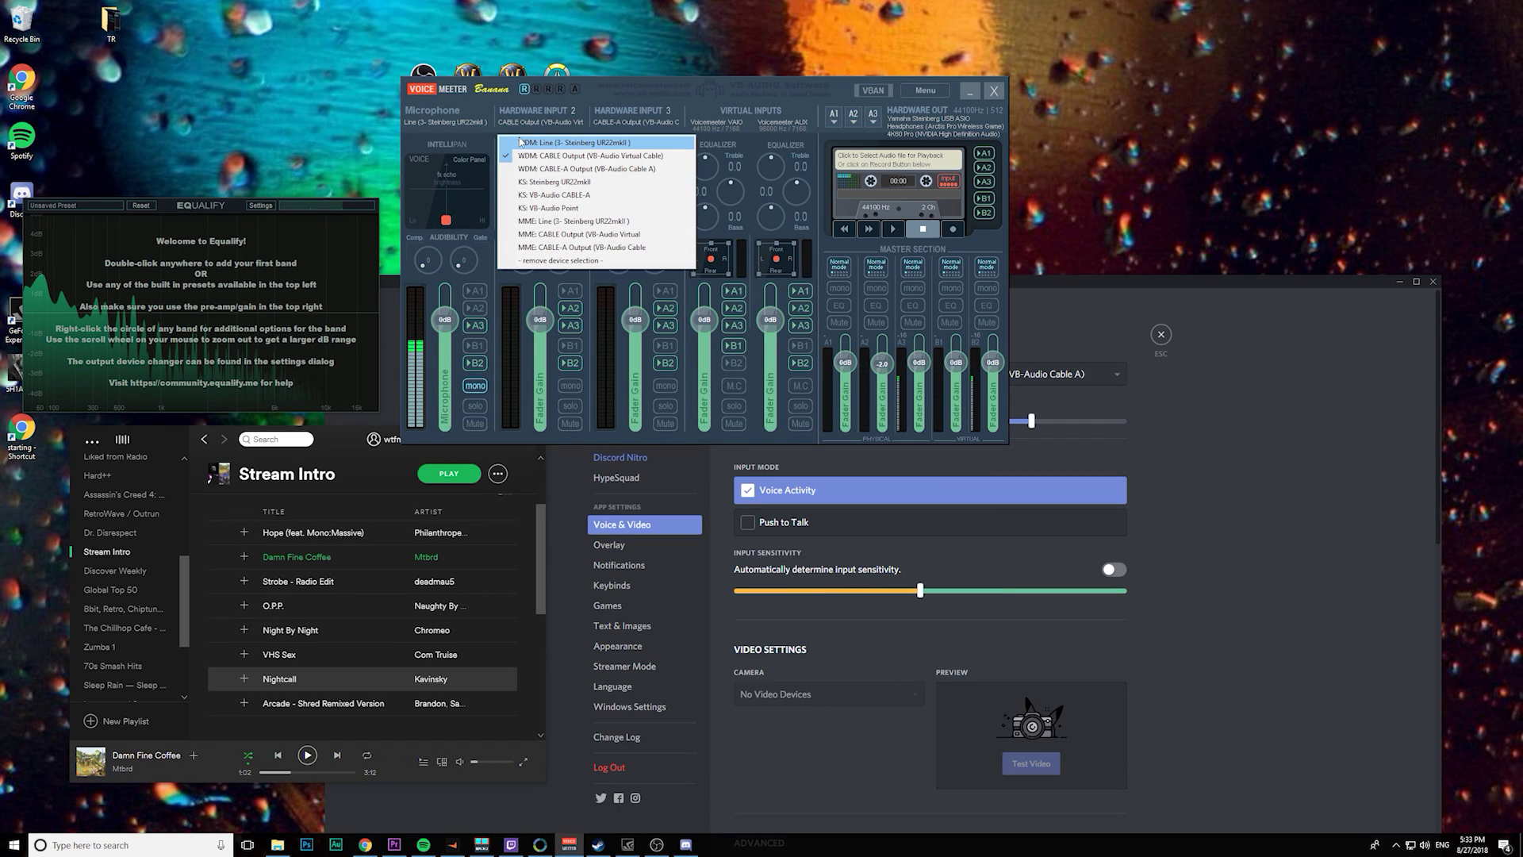
left_click(634, 92)
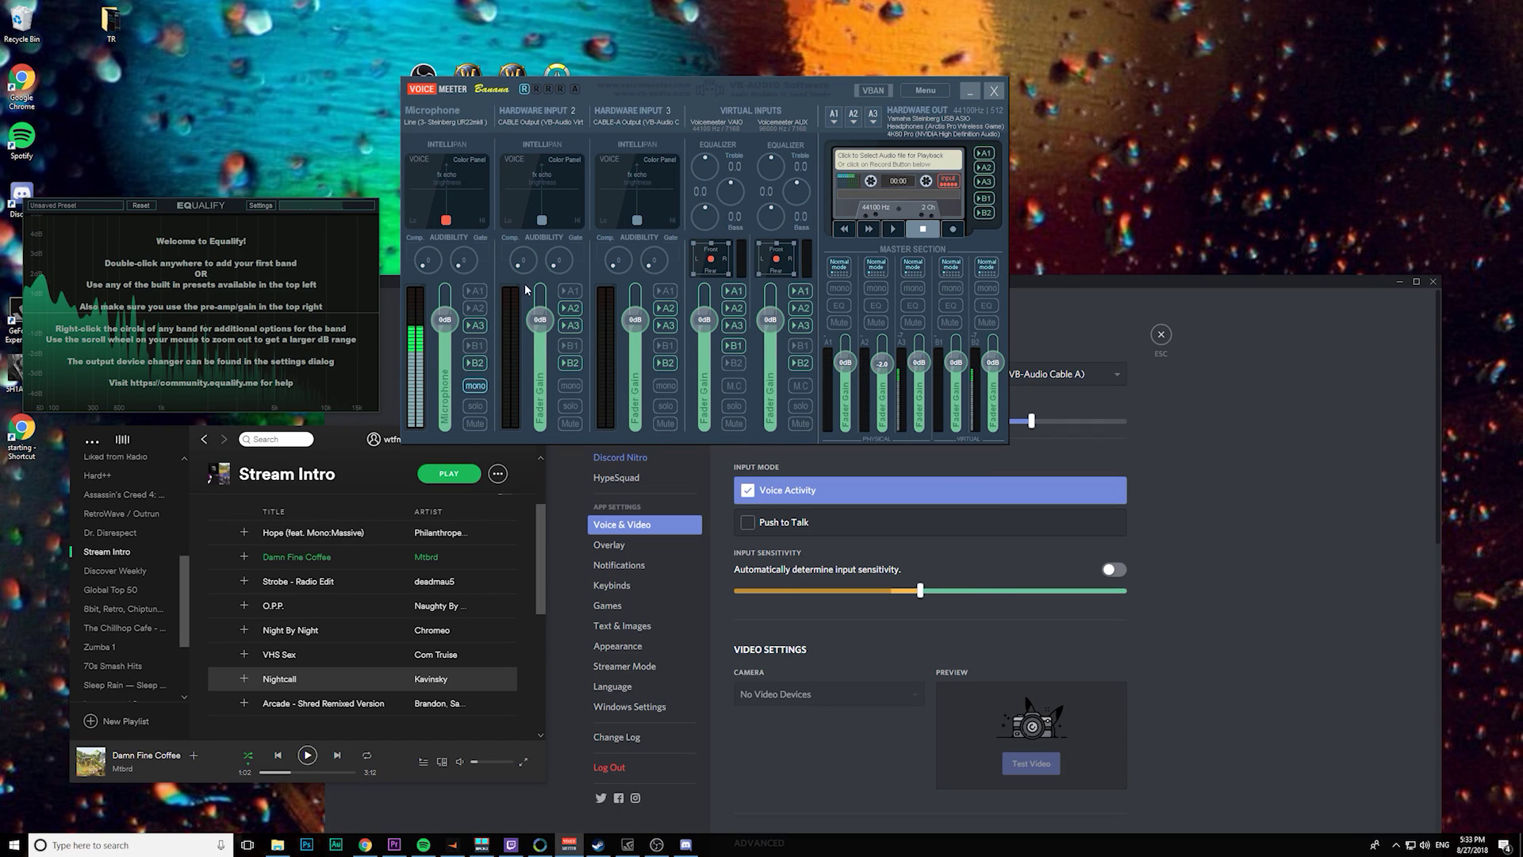
left_click(569, 310)
mouse_move(271, 211)
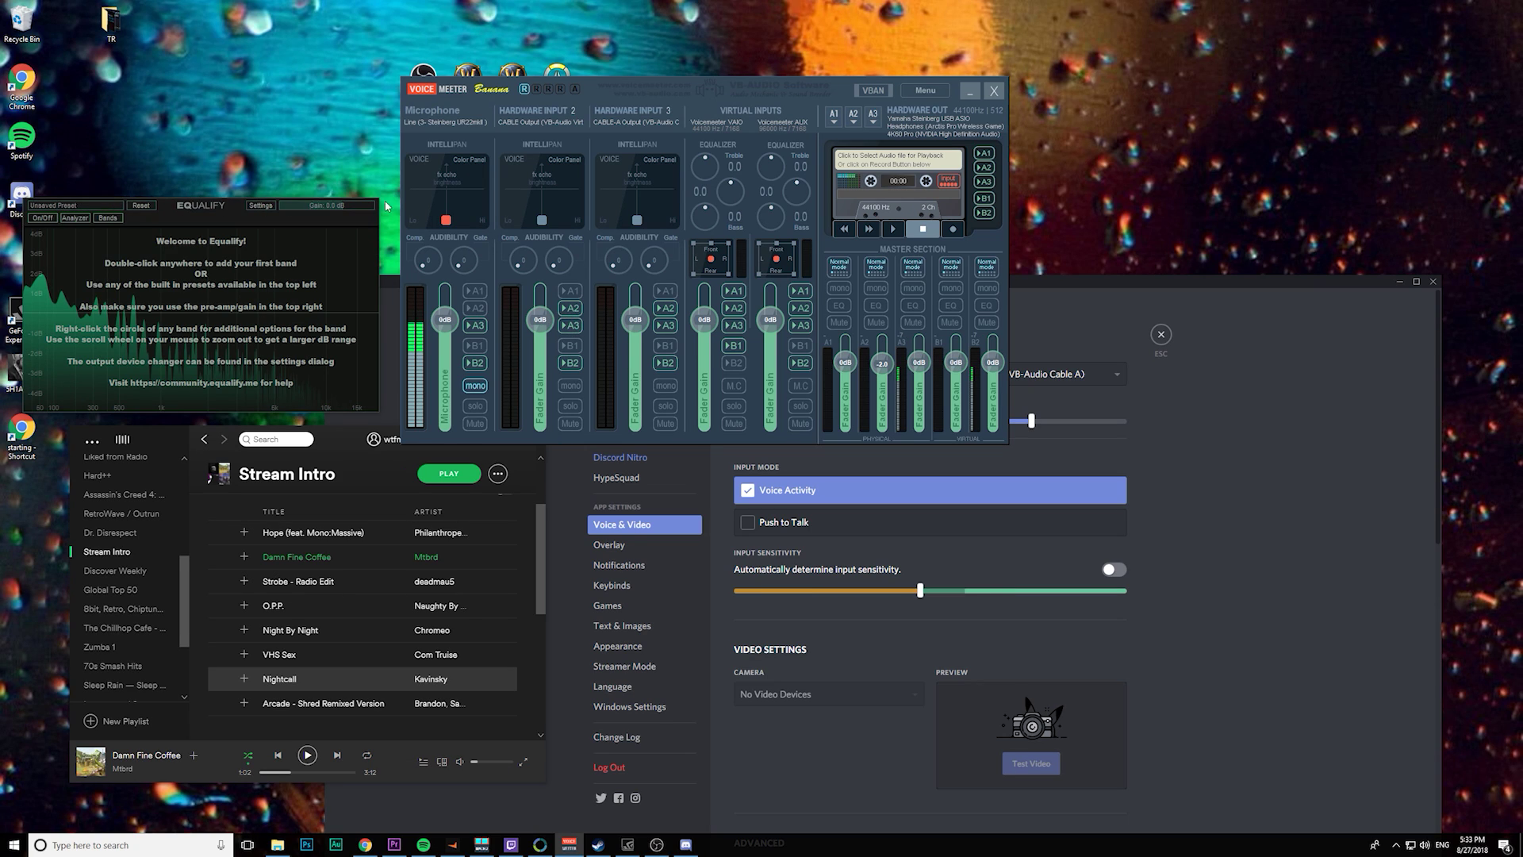
left_click(570, 309)
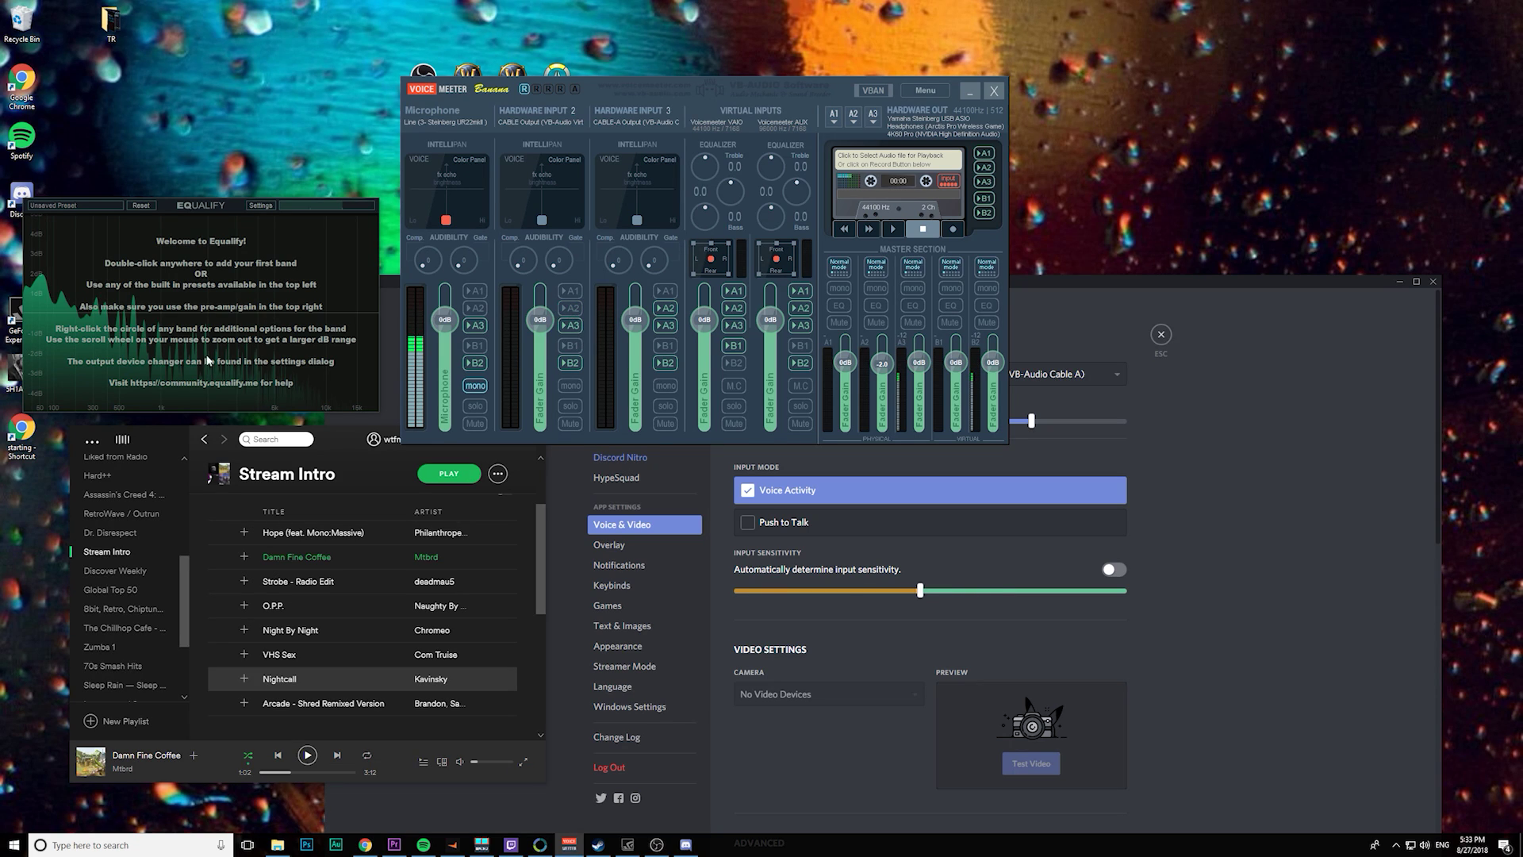
left_click_drag(543, 537, 543, 549)
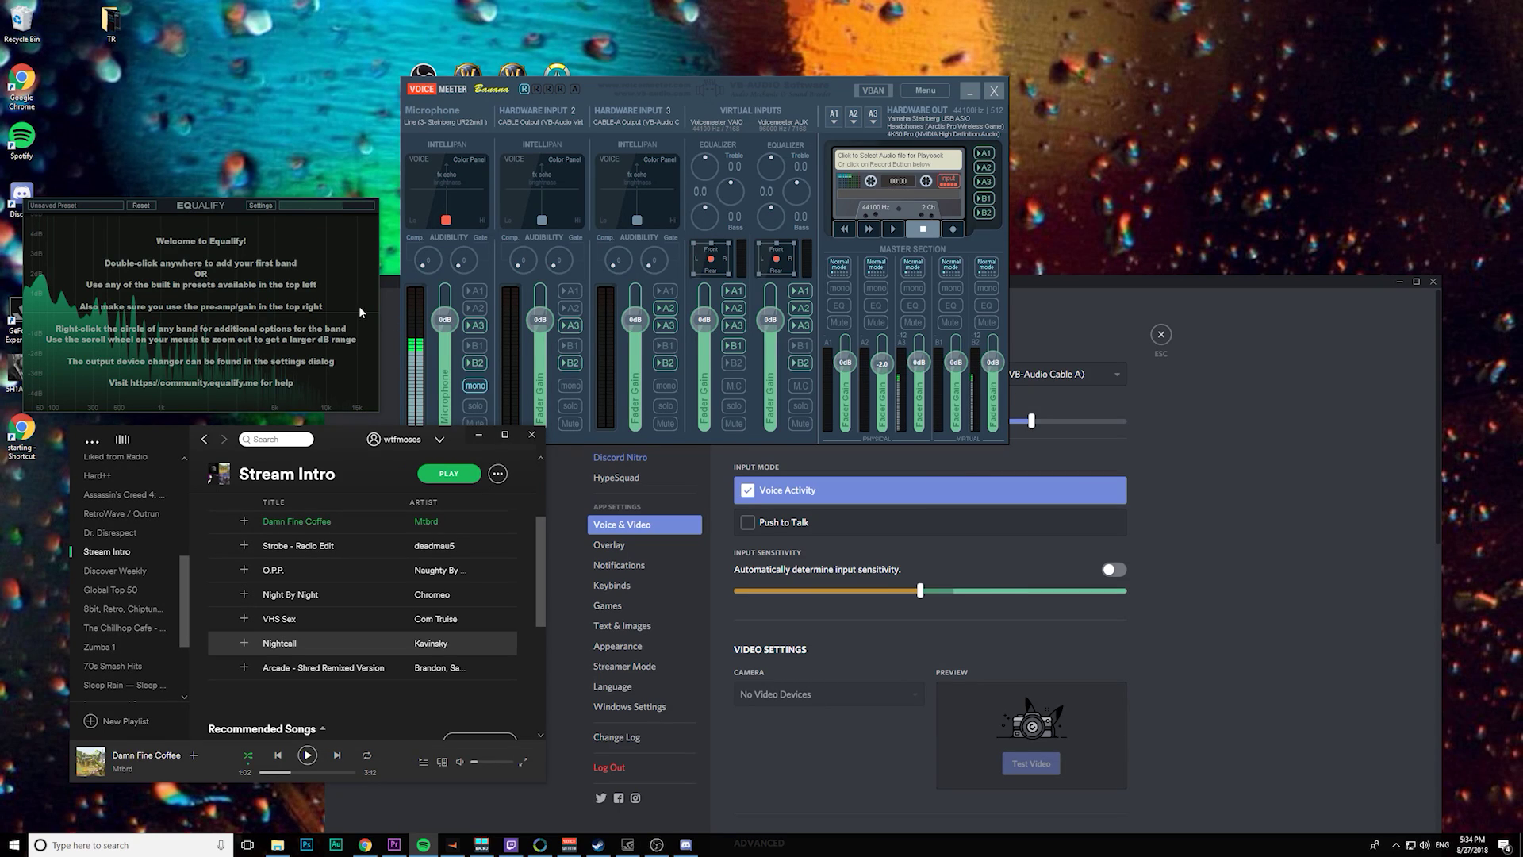
left_click(477, 437)
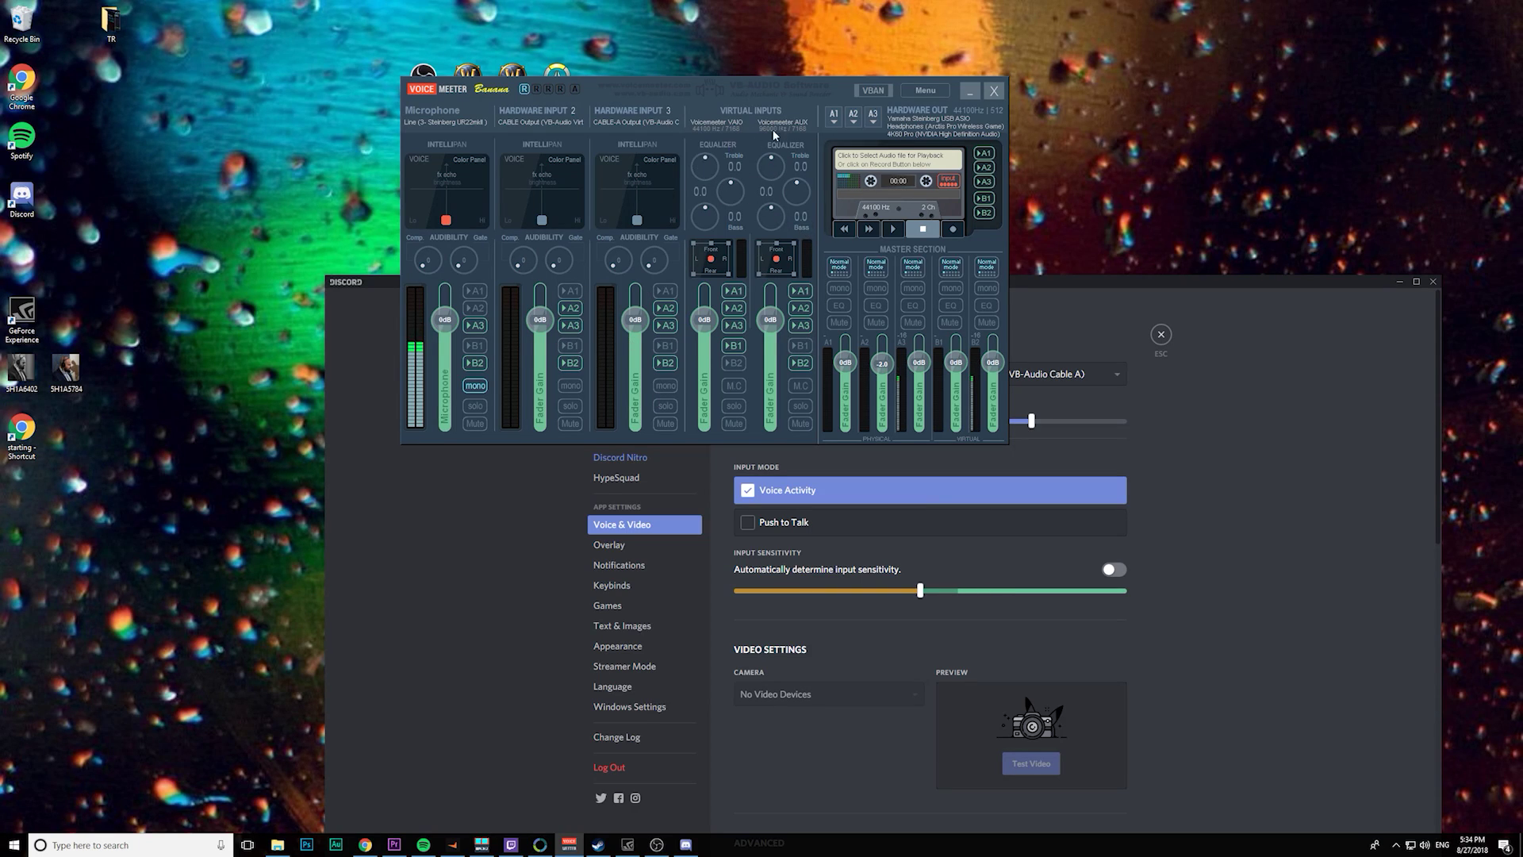
Close the Discord settings window
left_click(1399, 282)
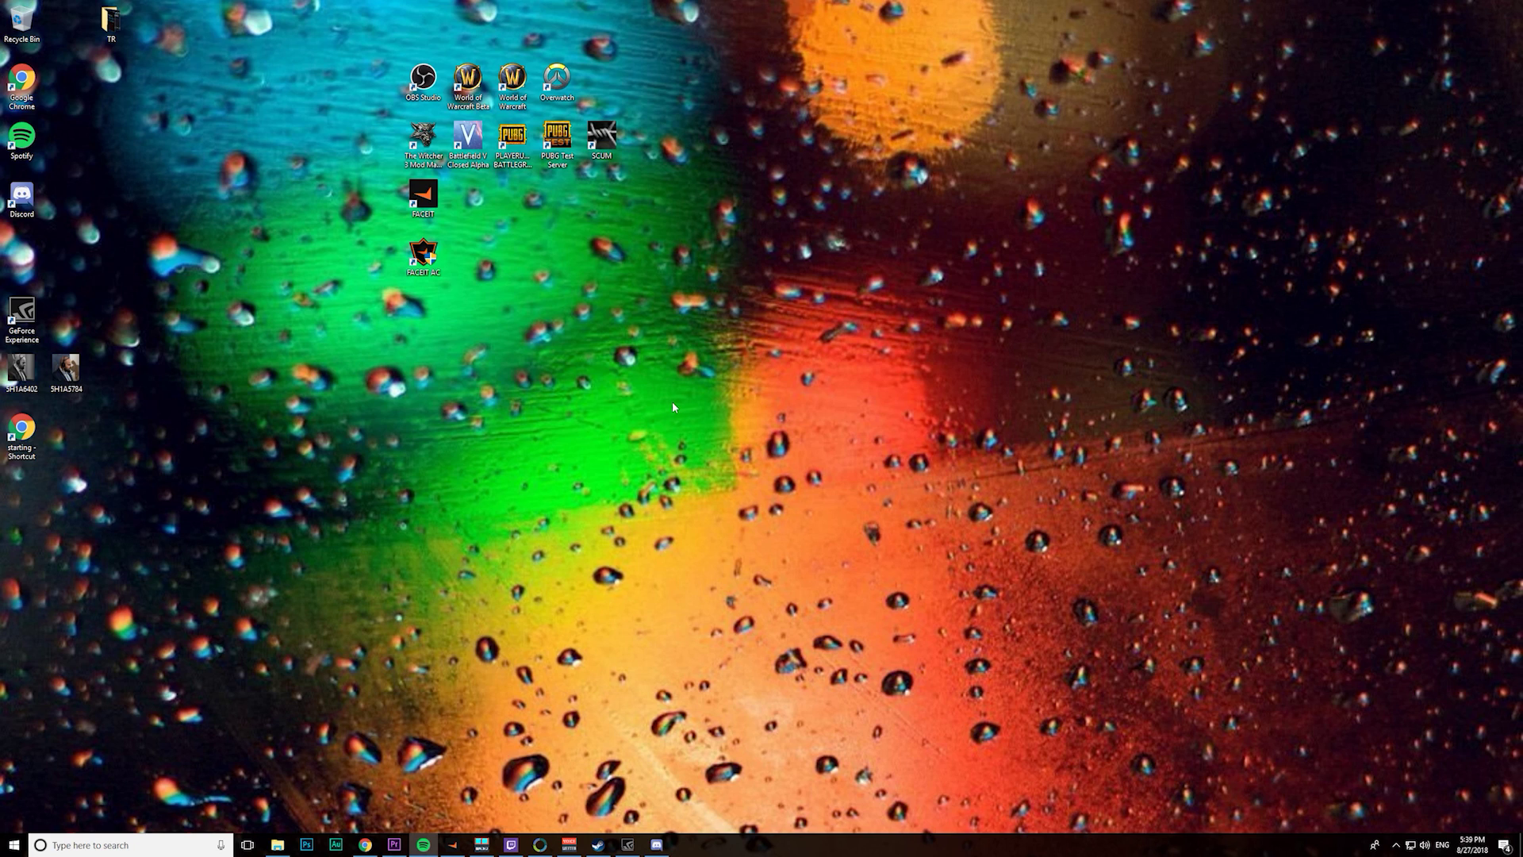
Launch NVIDIA Control Panel from the desktop menu and choose Extend for the two displays
right_click(622, 426)
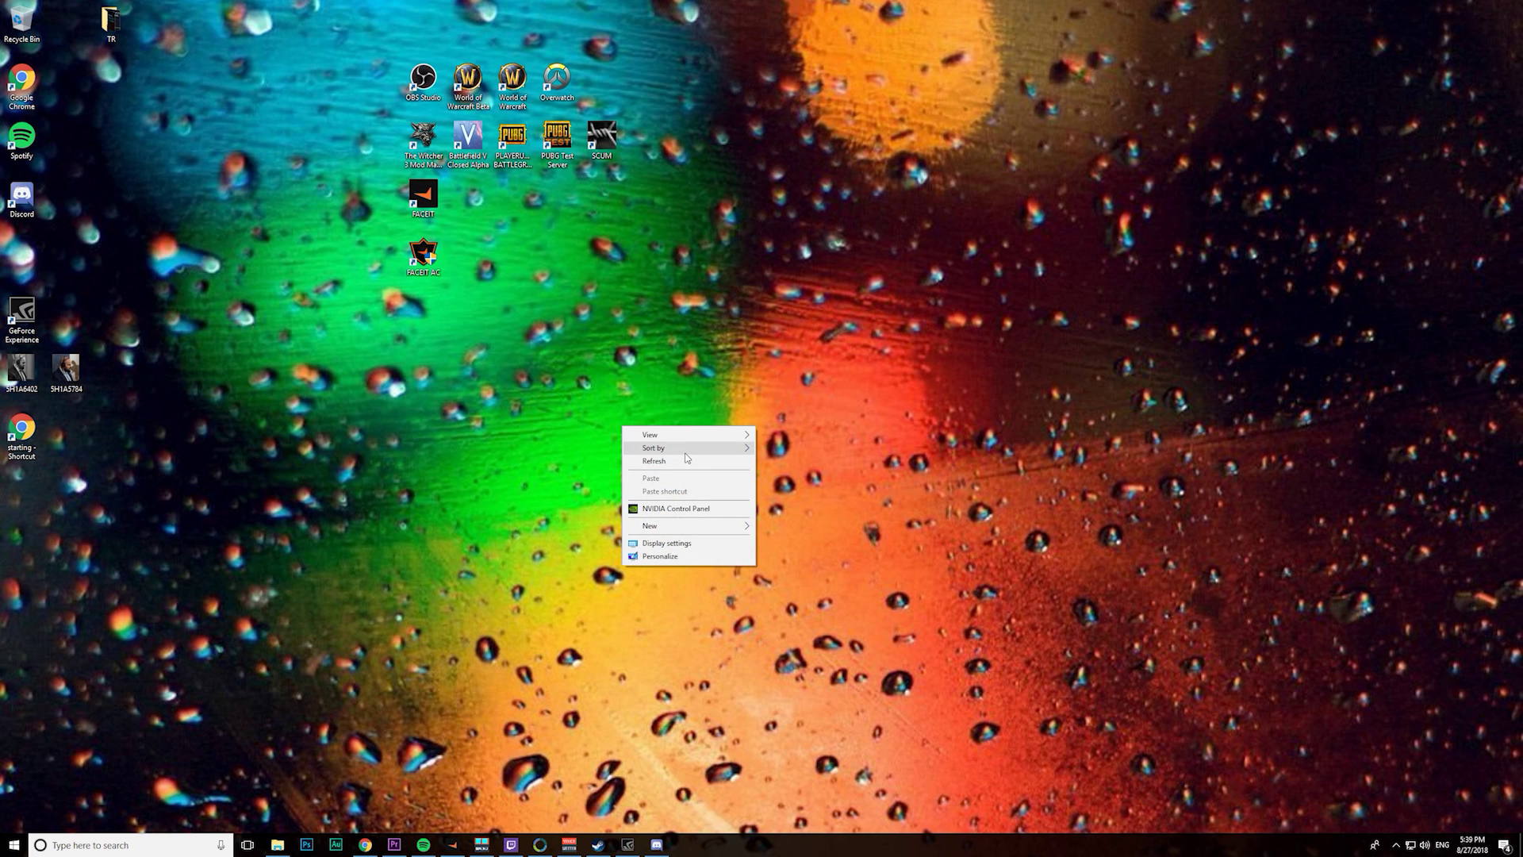
left_click(682, 512)
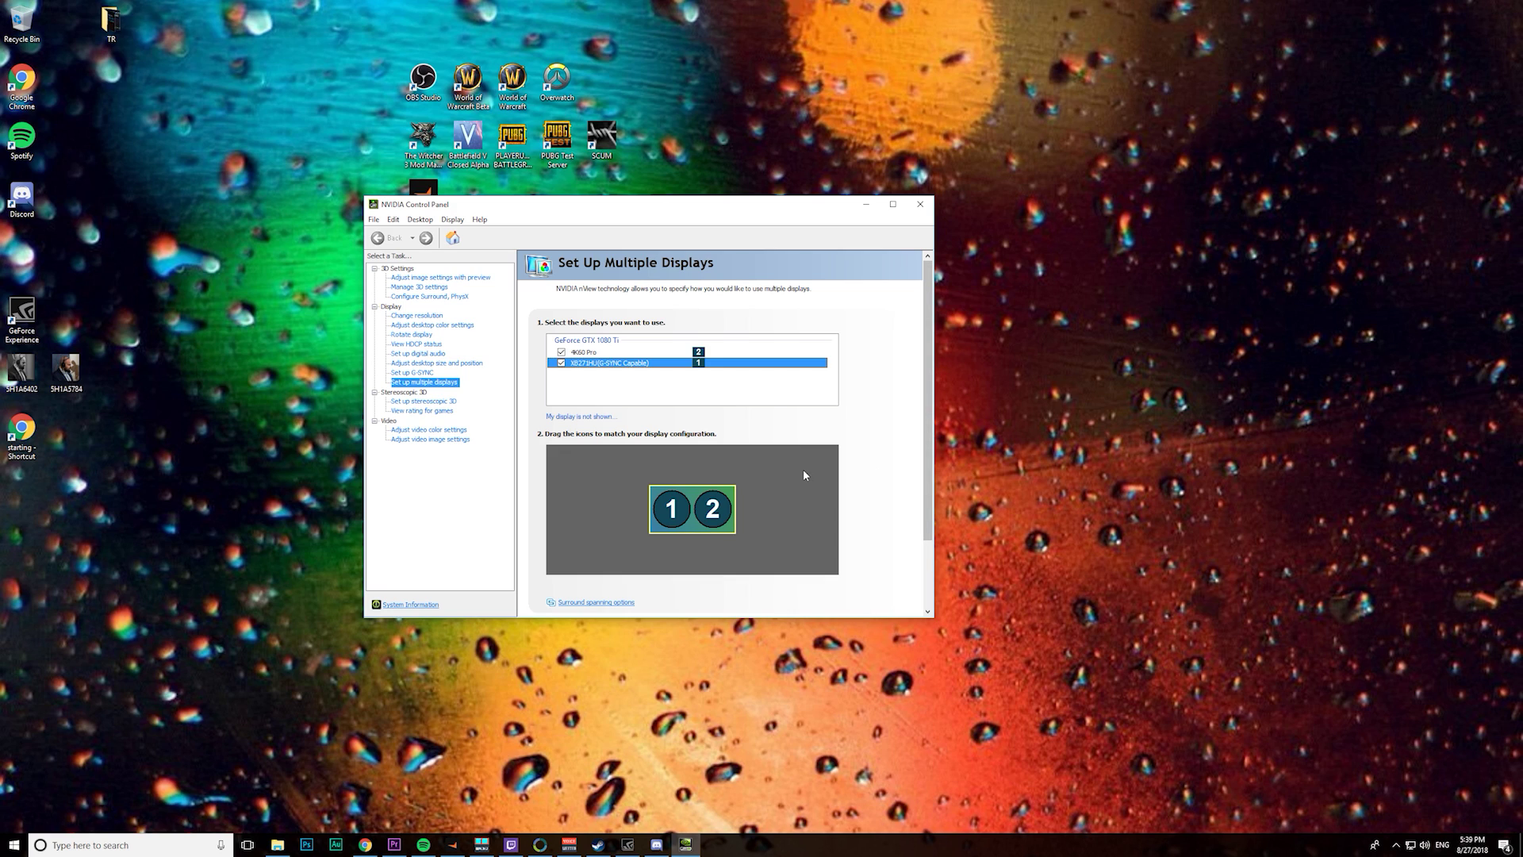
right_click(694, 499)
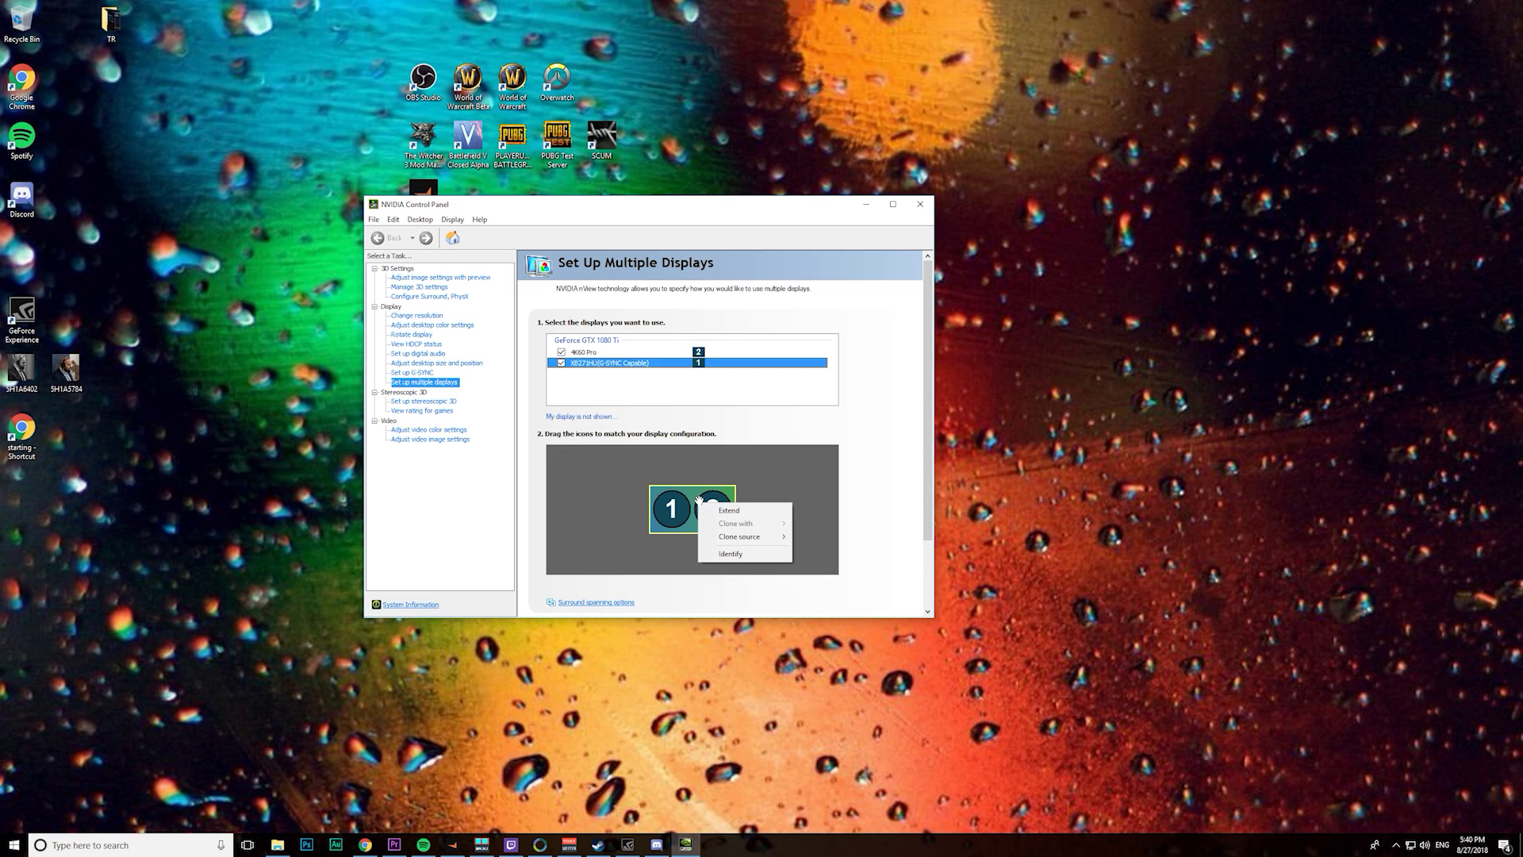
left_click(744, 512)
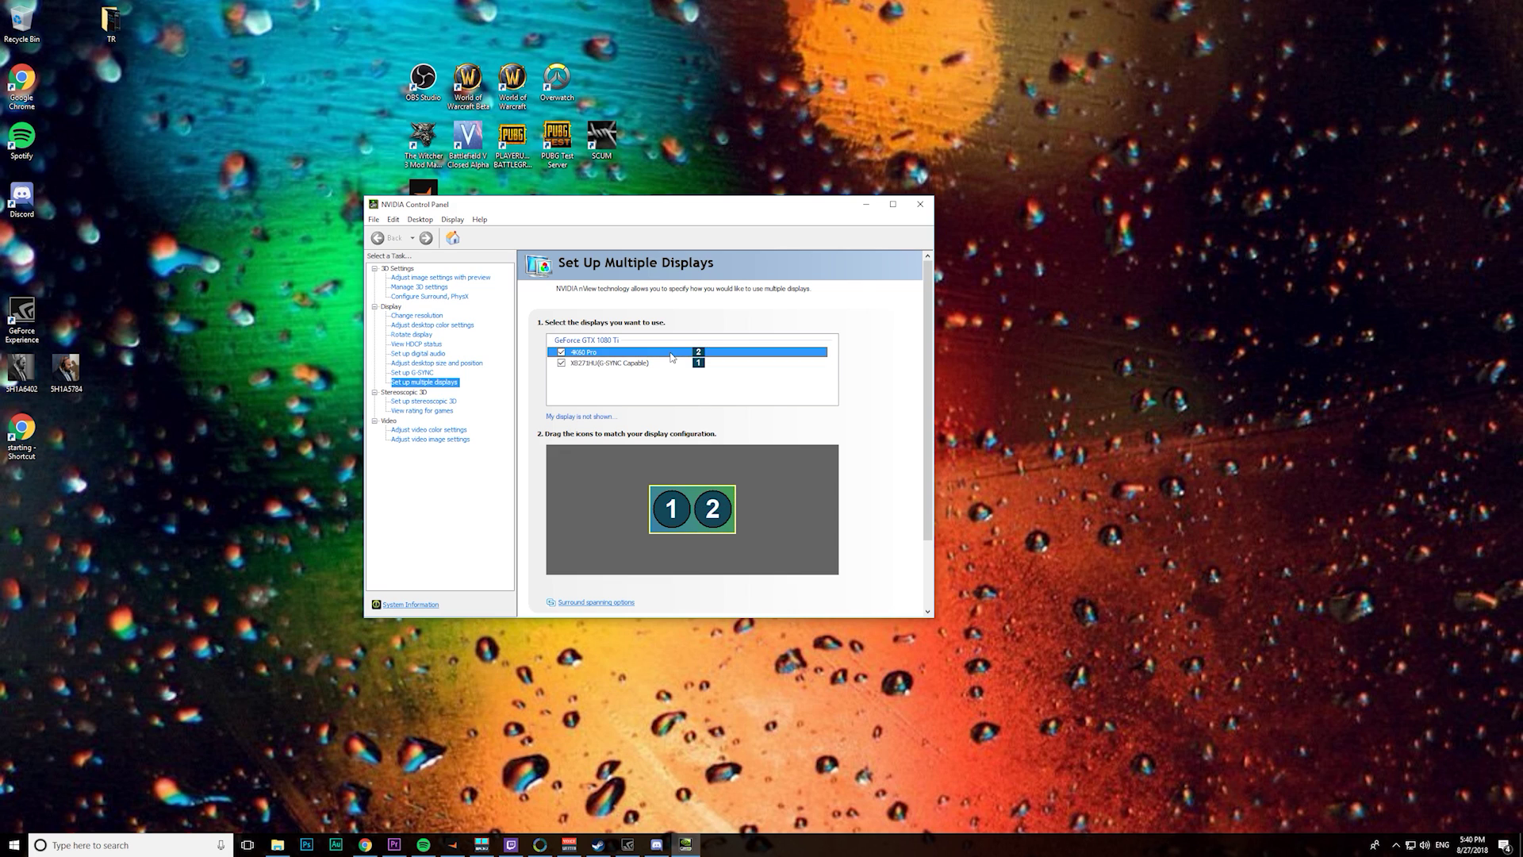
right_click(698, 496)
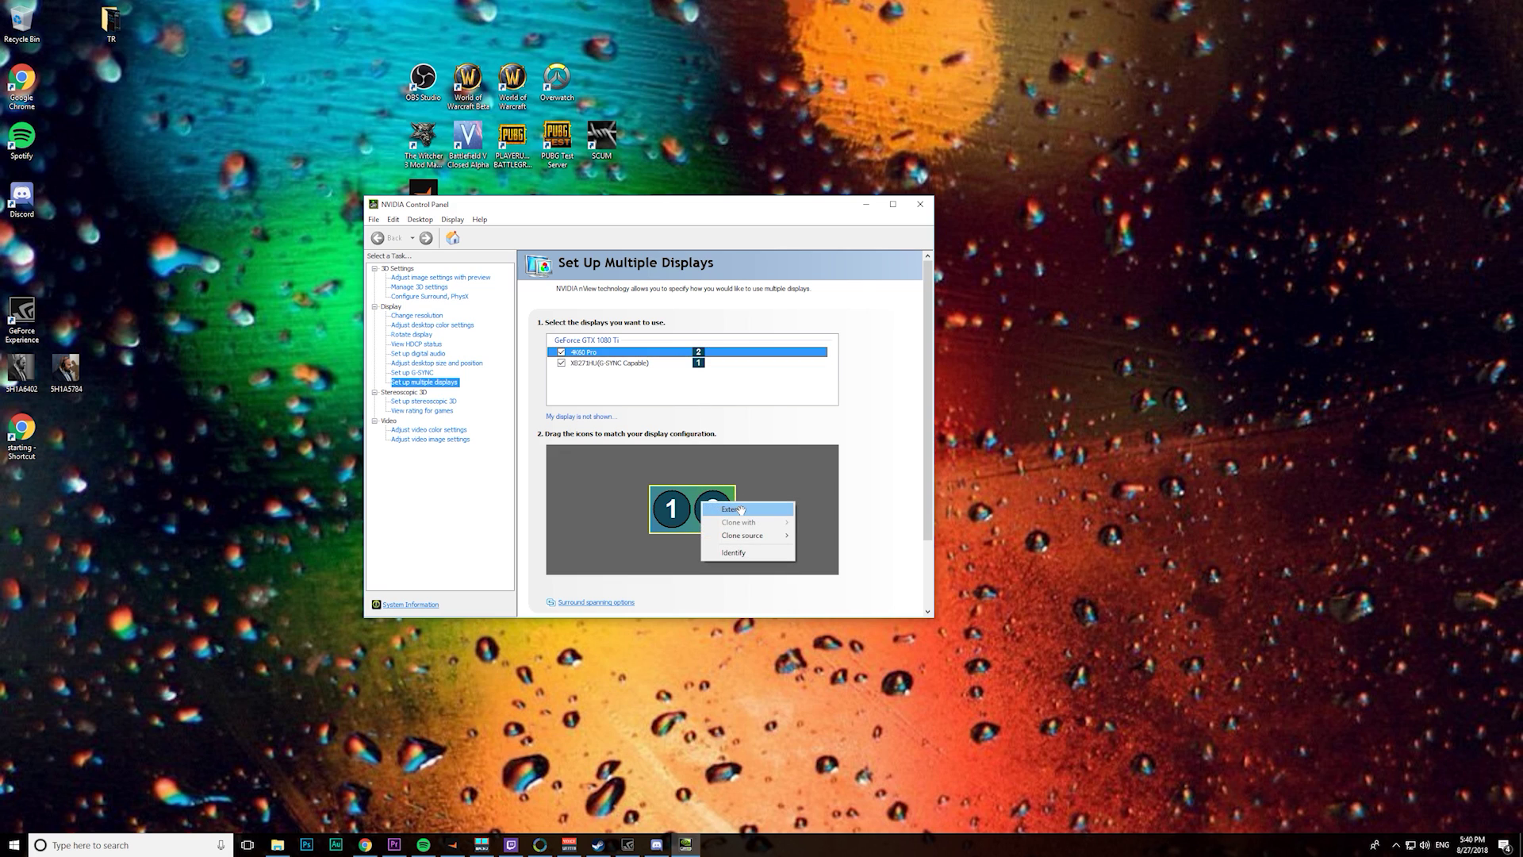
left_click(741, 510)
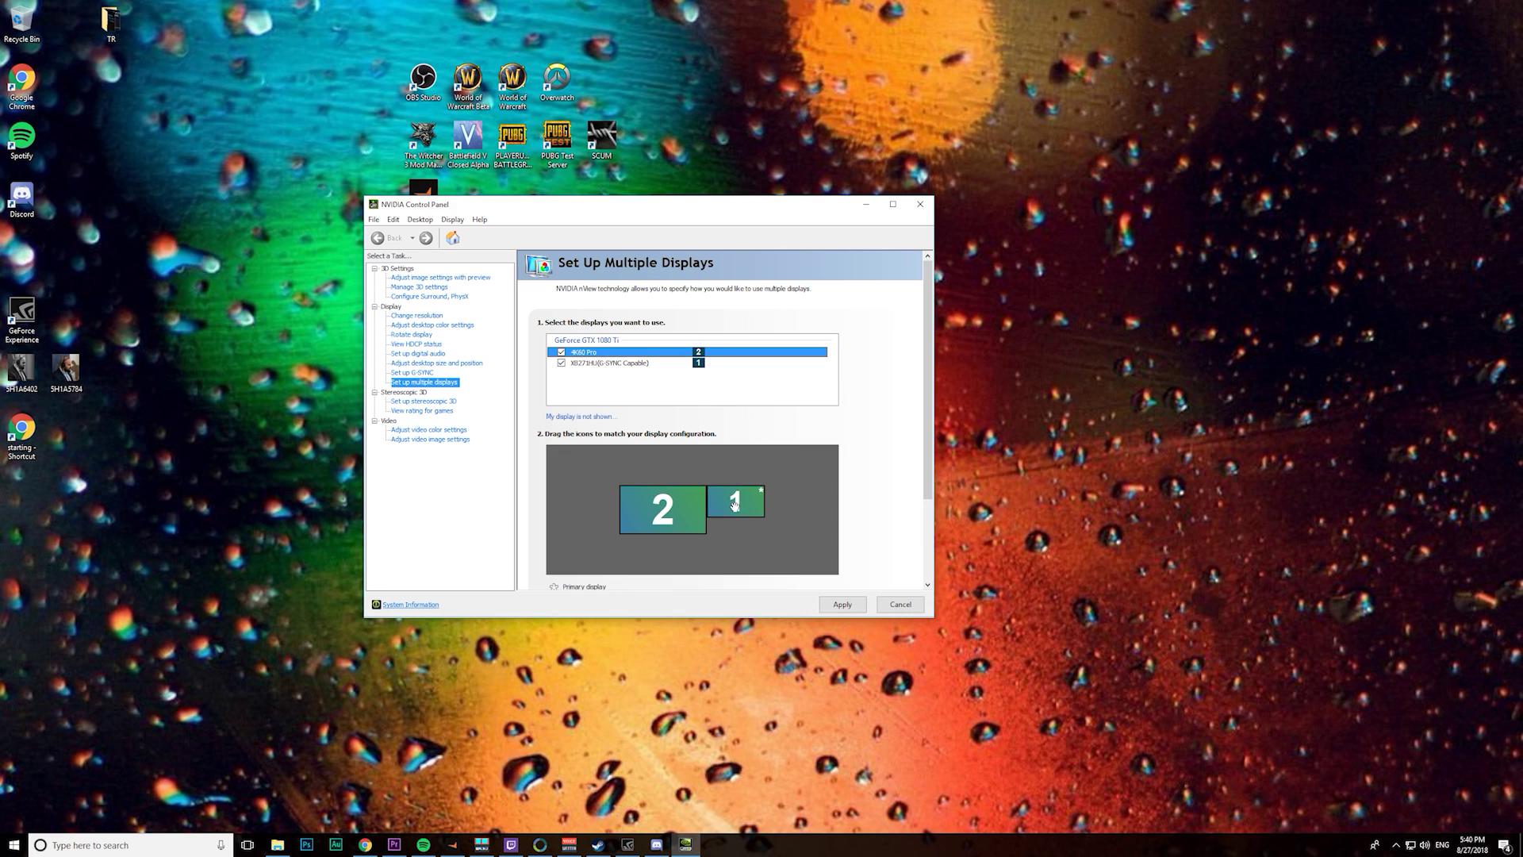
Place display 1 right of display 2, extend, apply, keep the configuration, and select 4K60 Pro
left_click_drag(734, 509, 597, 514)
right_click(655, 516)
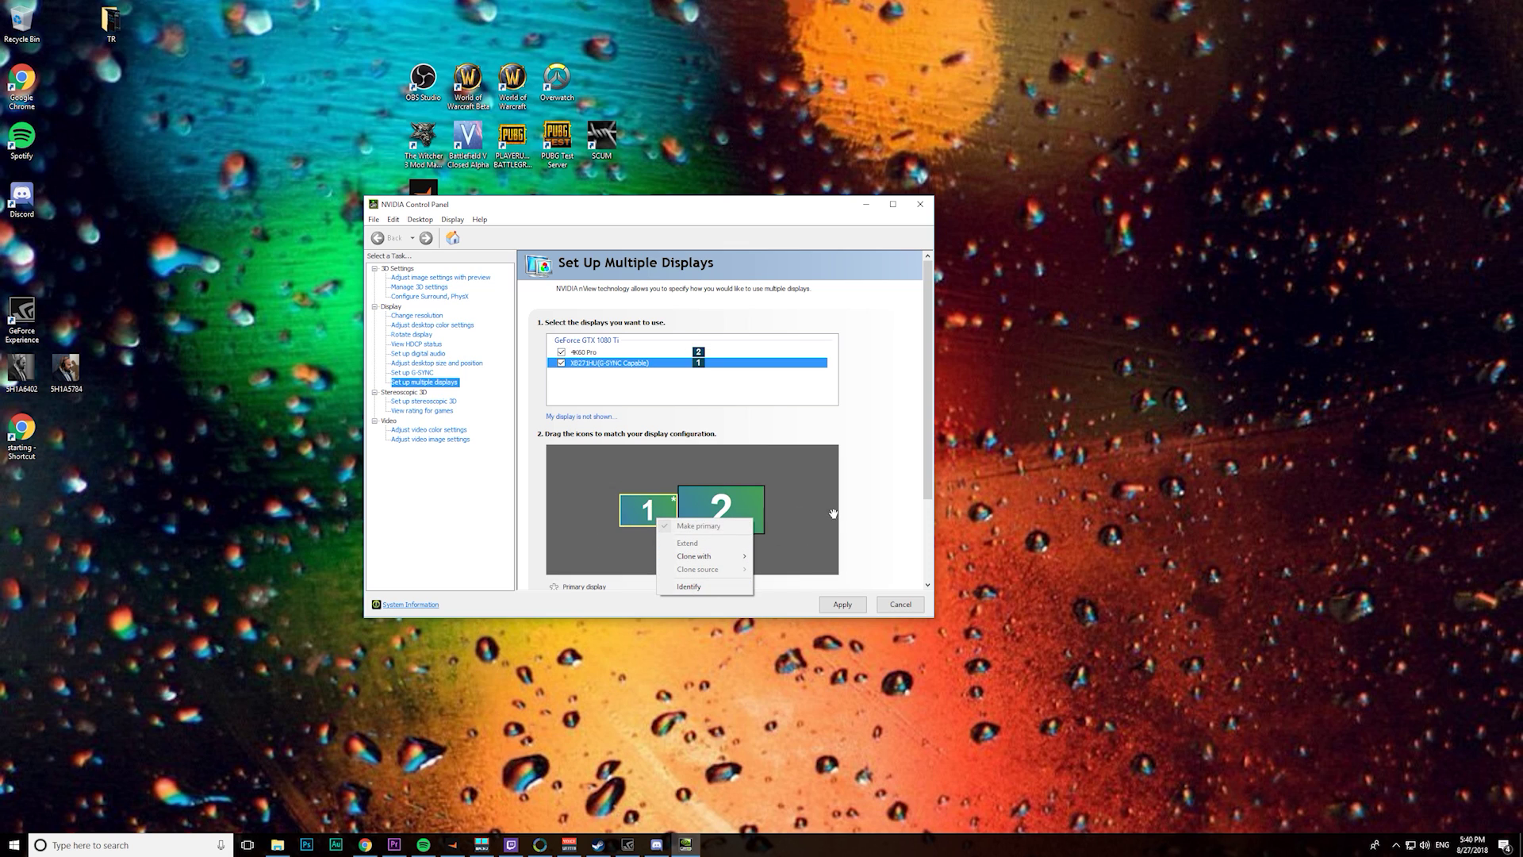
left_click(833, 559)
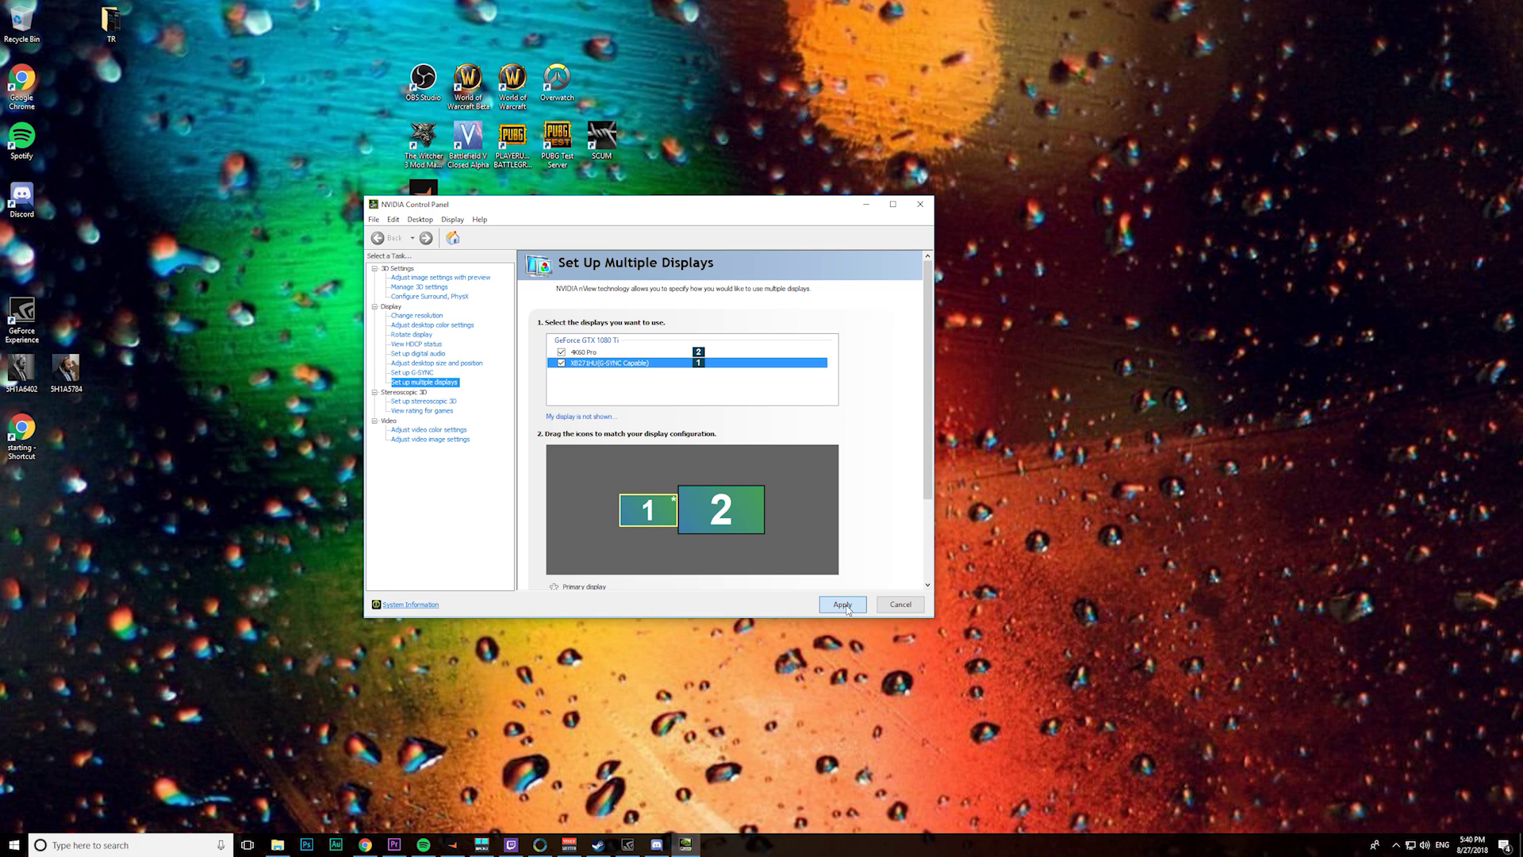
left_click(843, 605)
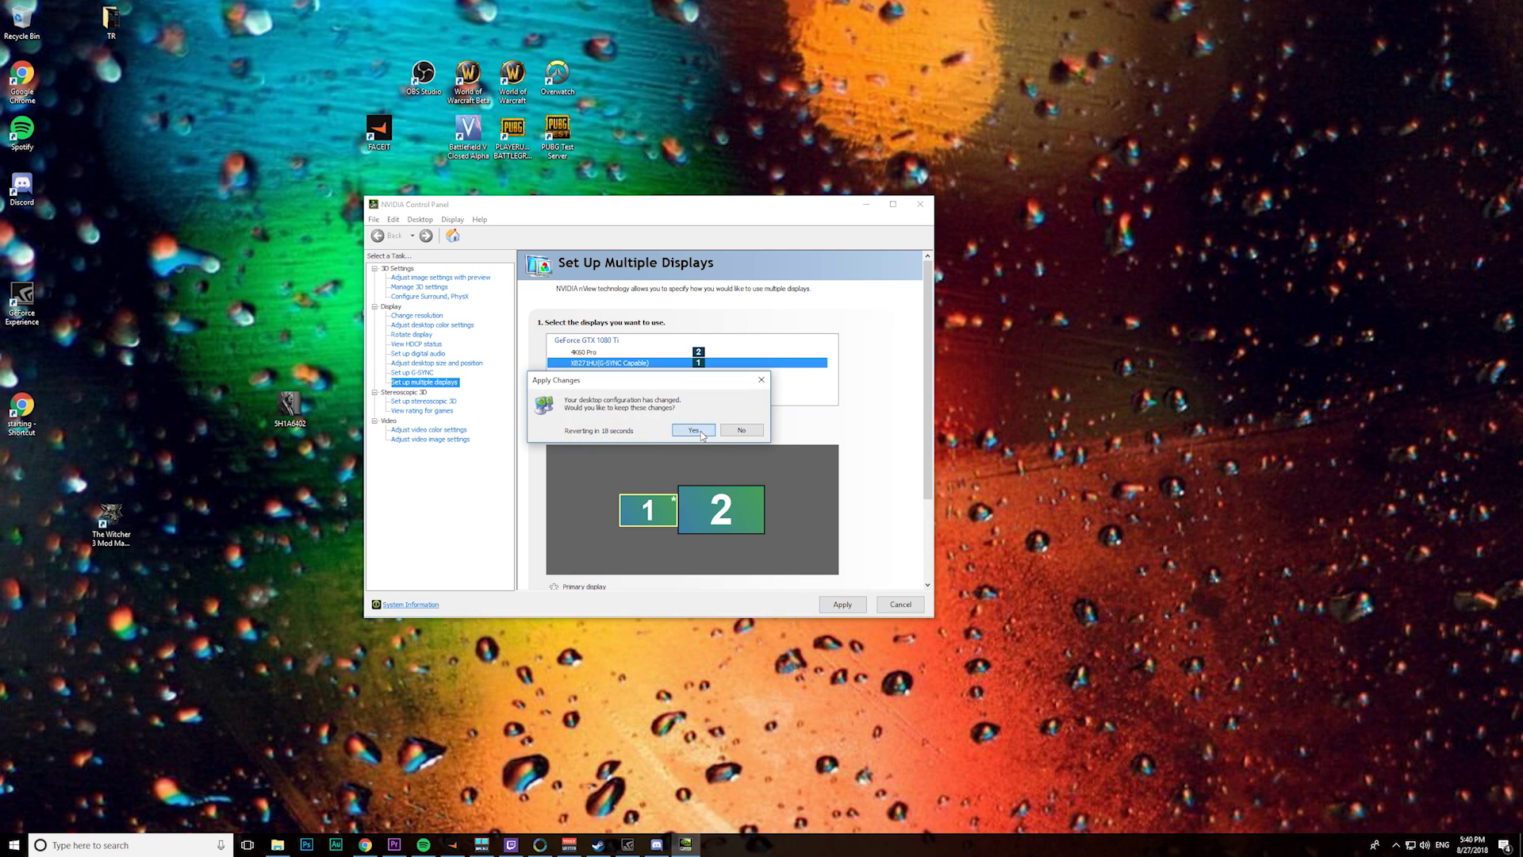
left_click(702, 432)
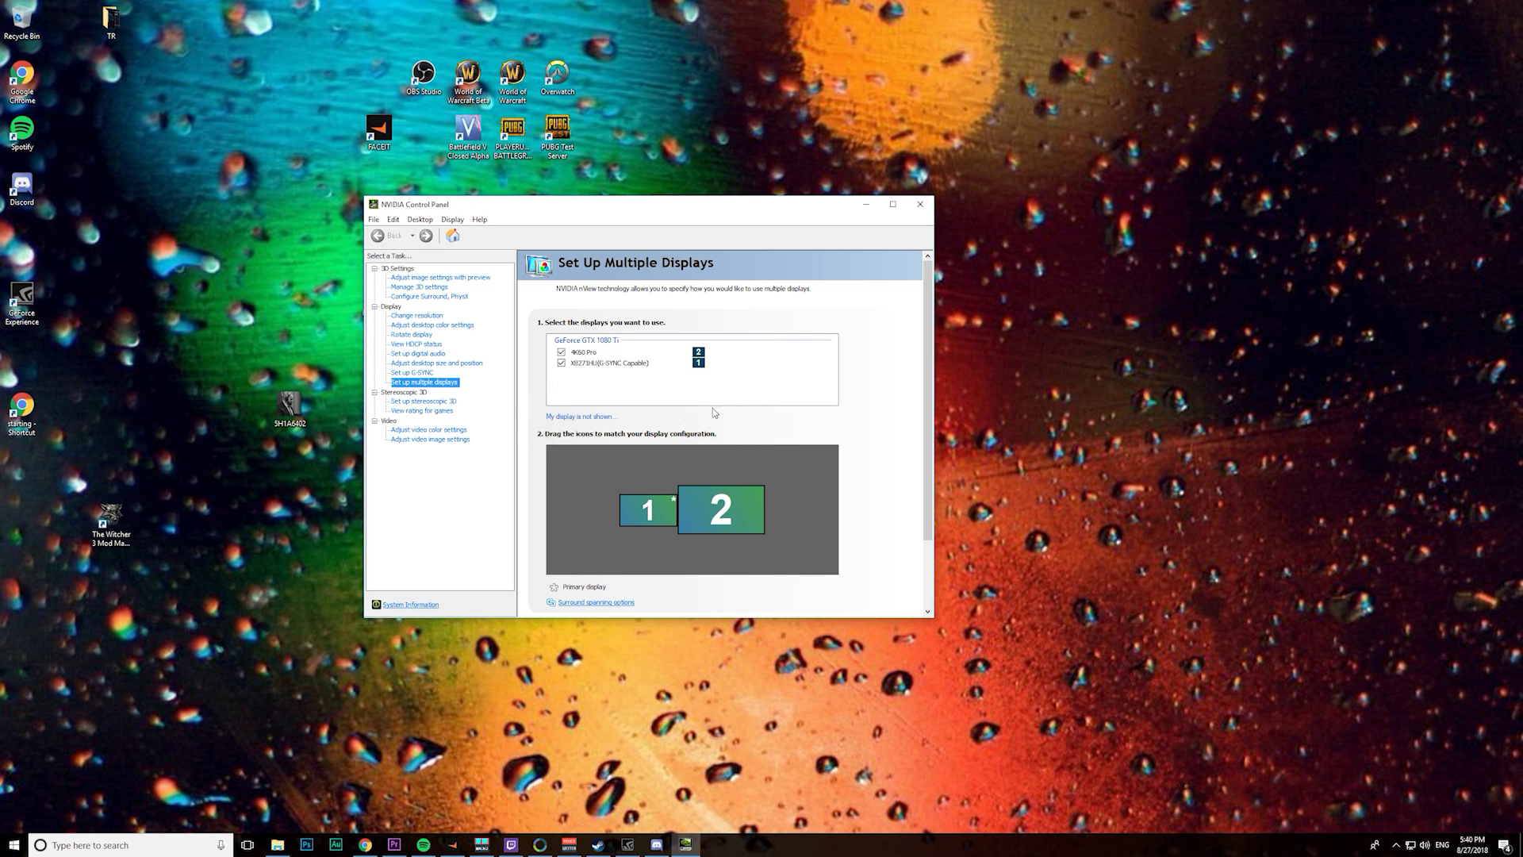
left_click(726, 520)
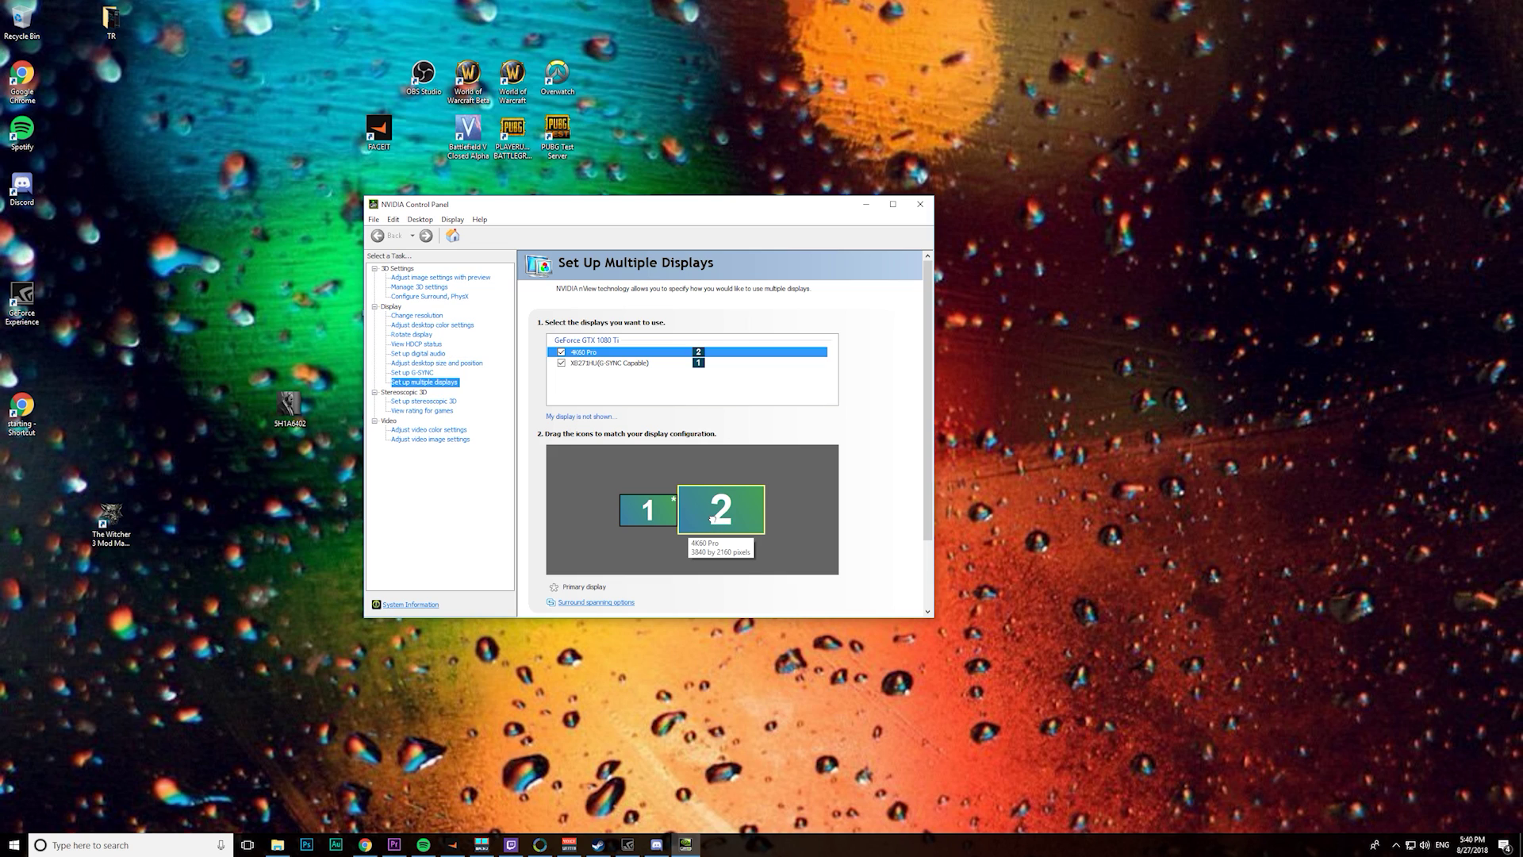
Launch OBS Studio (64bit) by searching 'obs' in Start
left_click(579, 774)
key("super")
type("obs")
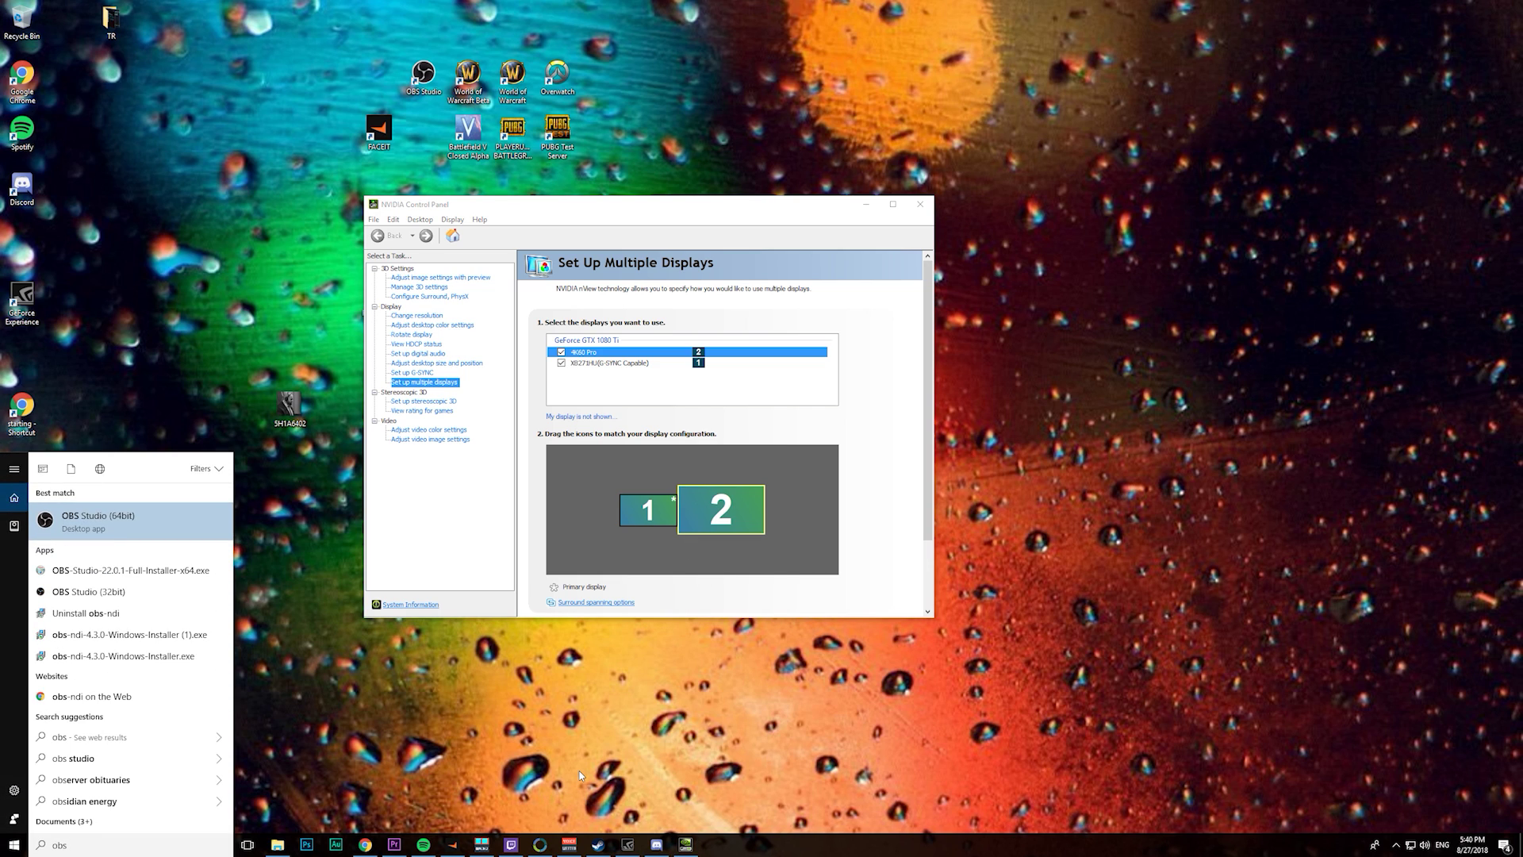
key("Return")
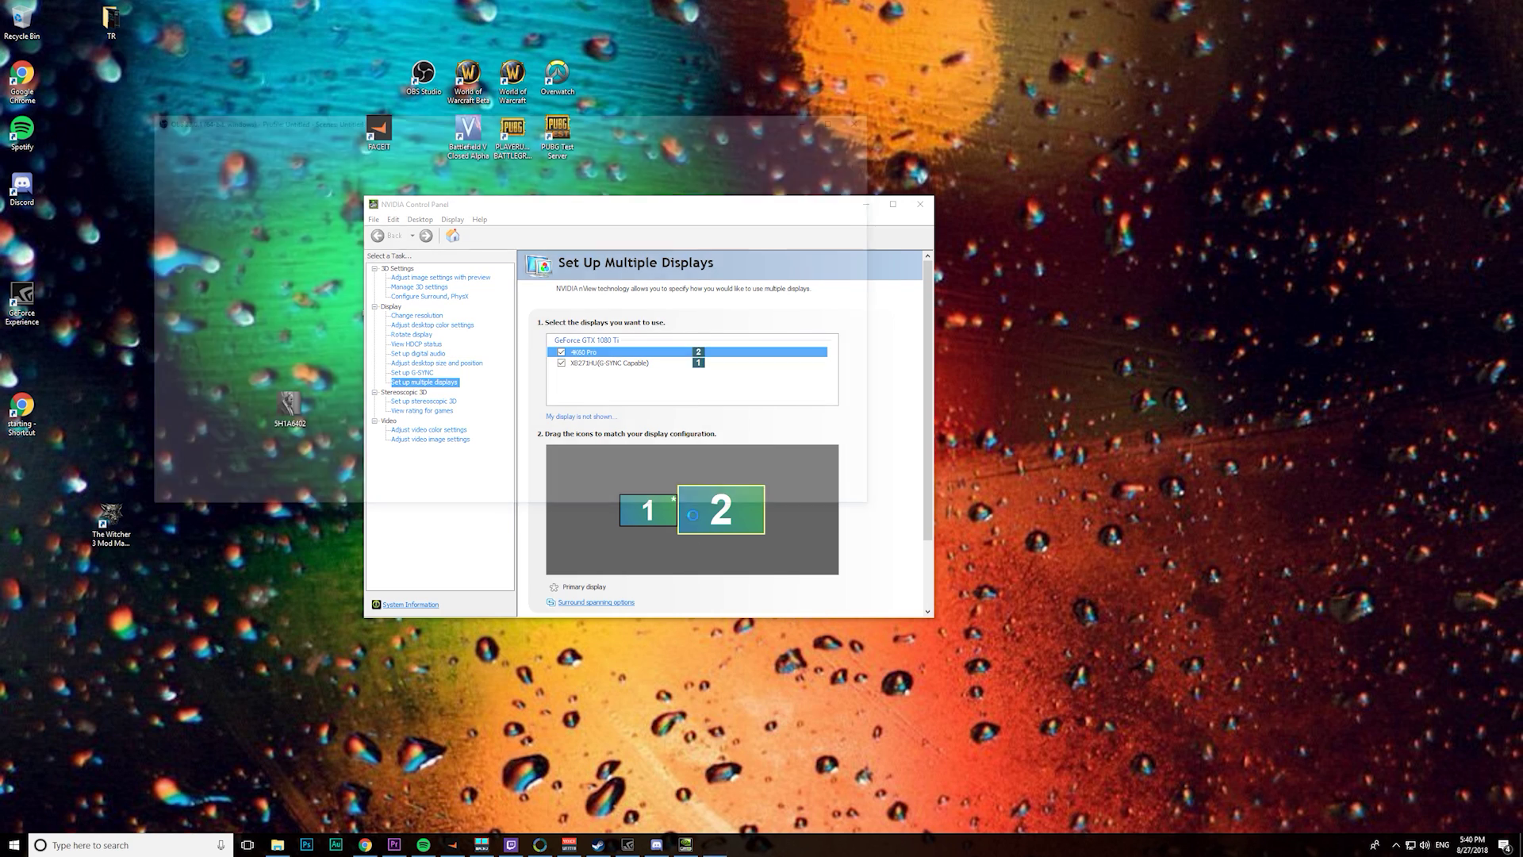
Check the Game Capture source's capture Mode in its Properties, leaving it unchanged
left_click(307, 349)
right_click(308, 349)
left_click(349, 616)
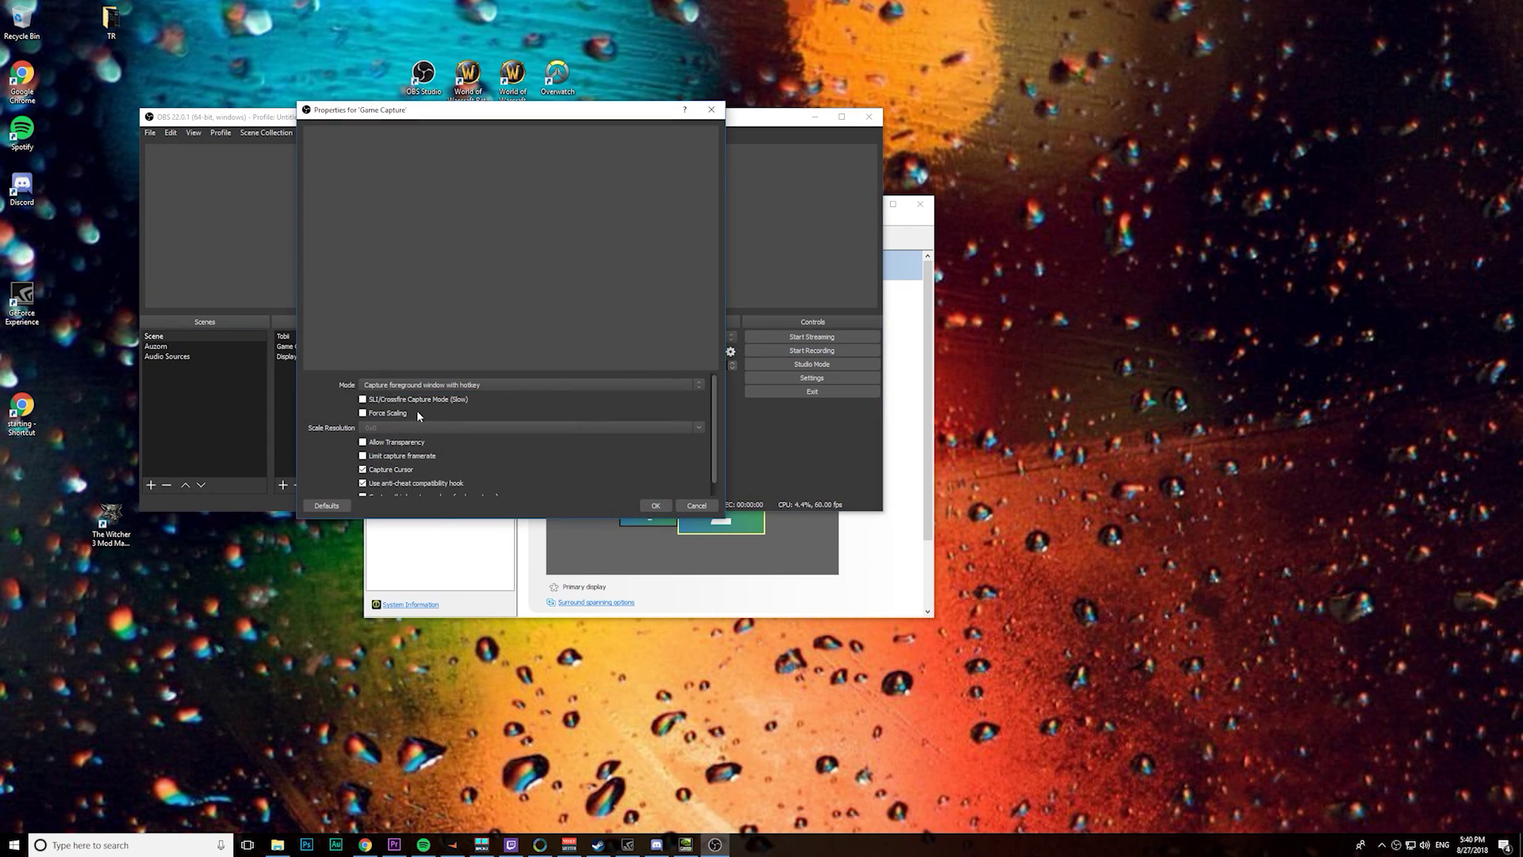
left_click(436, 385)
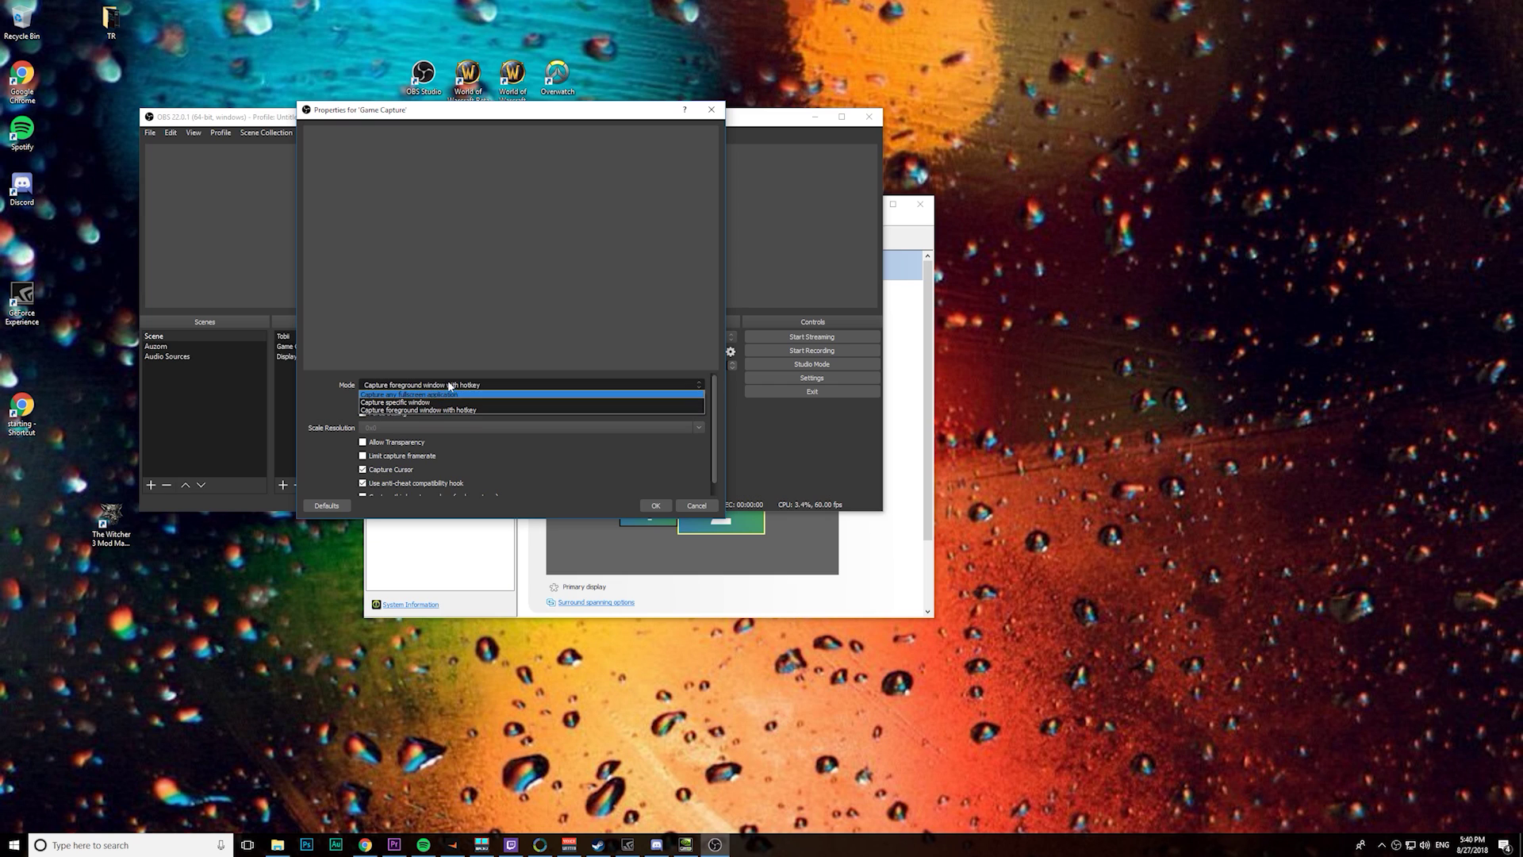
left_click(500, 442)
left_click(697, 506)
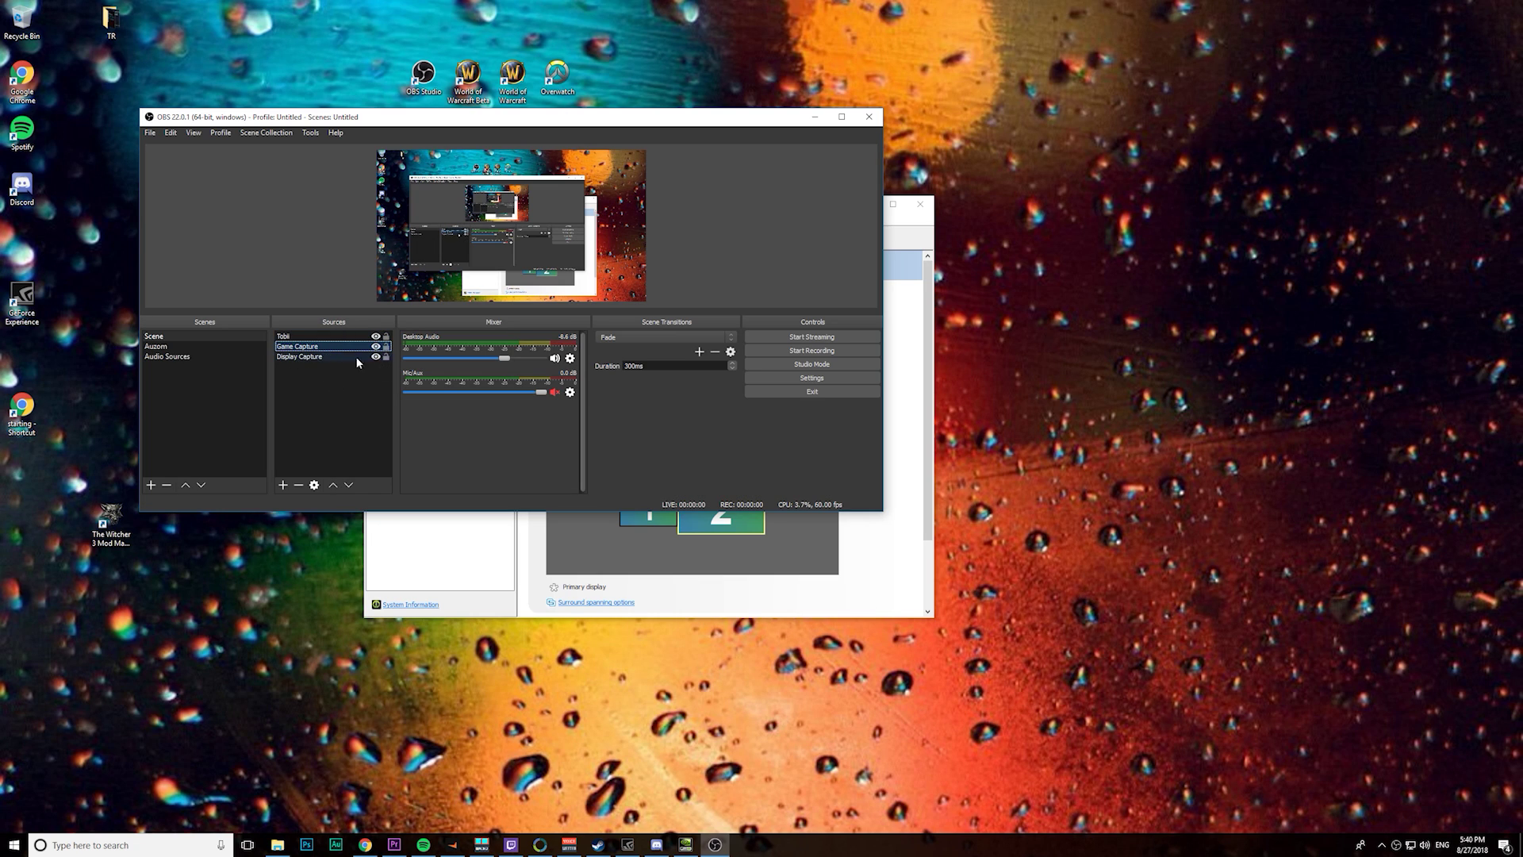
Review the video resolution in OBS Settings and cancel without saving
left_click(795, 378)
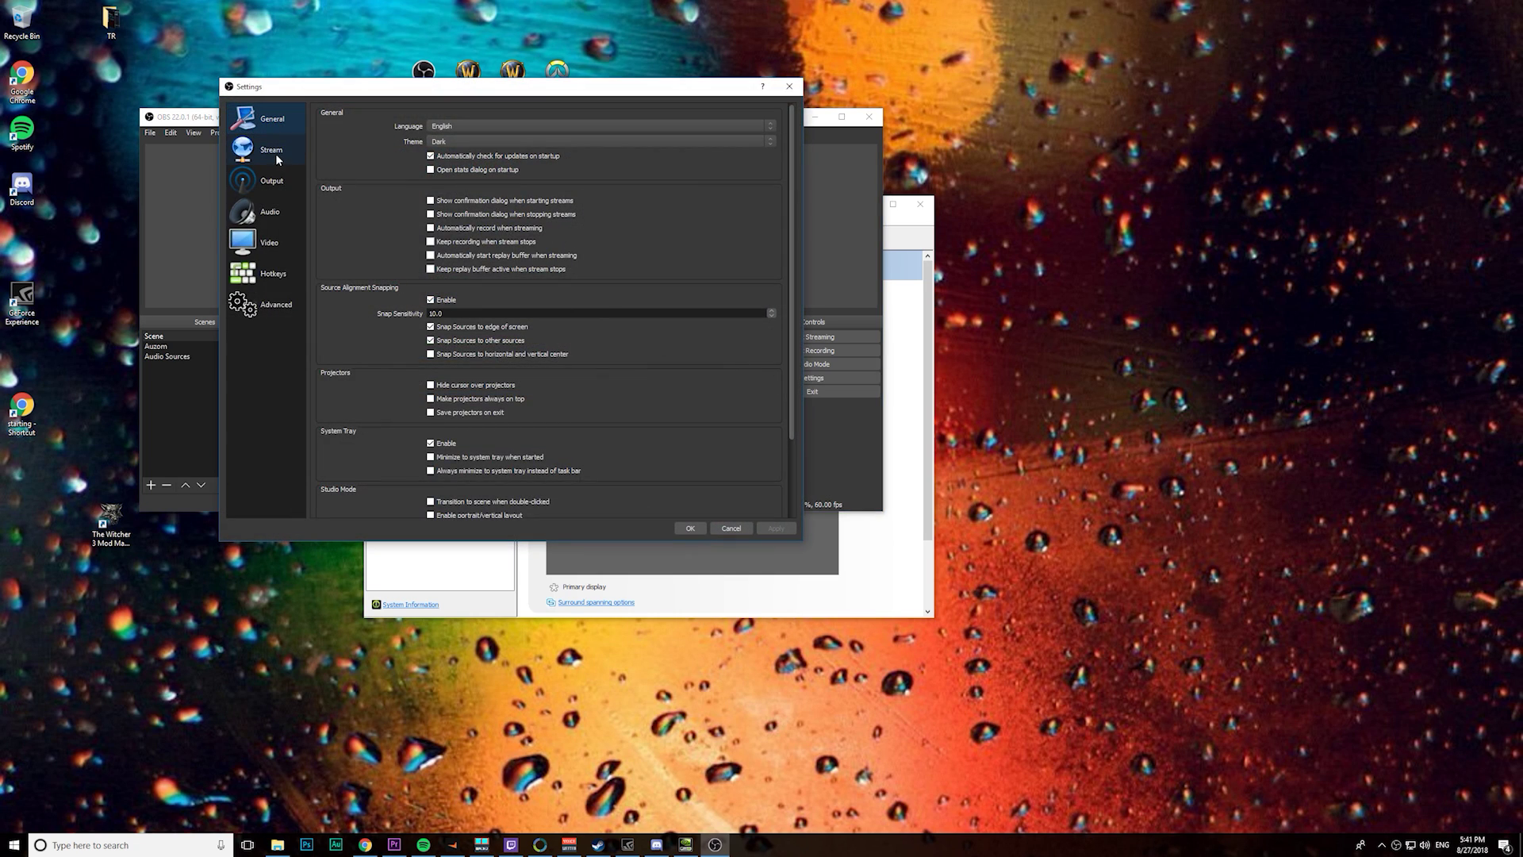
left_click(270, 242)
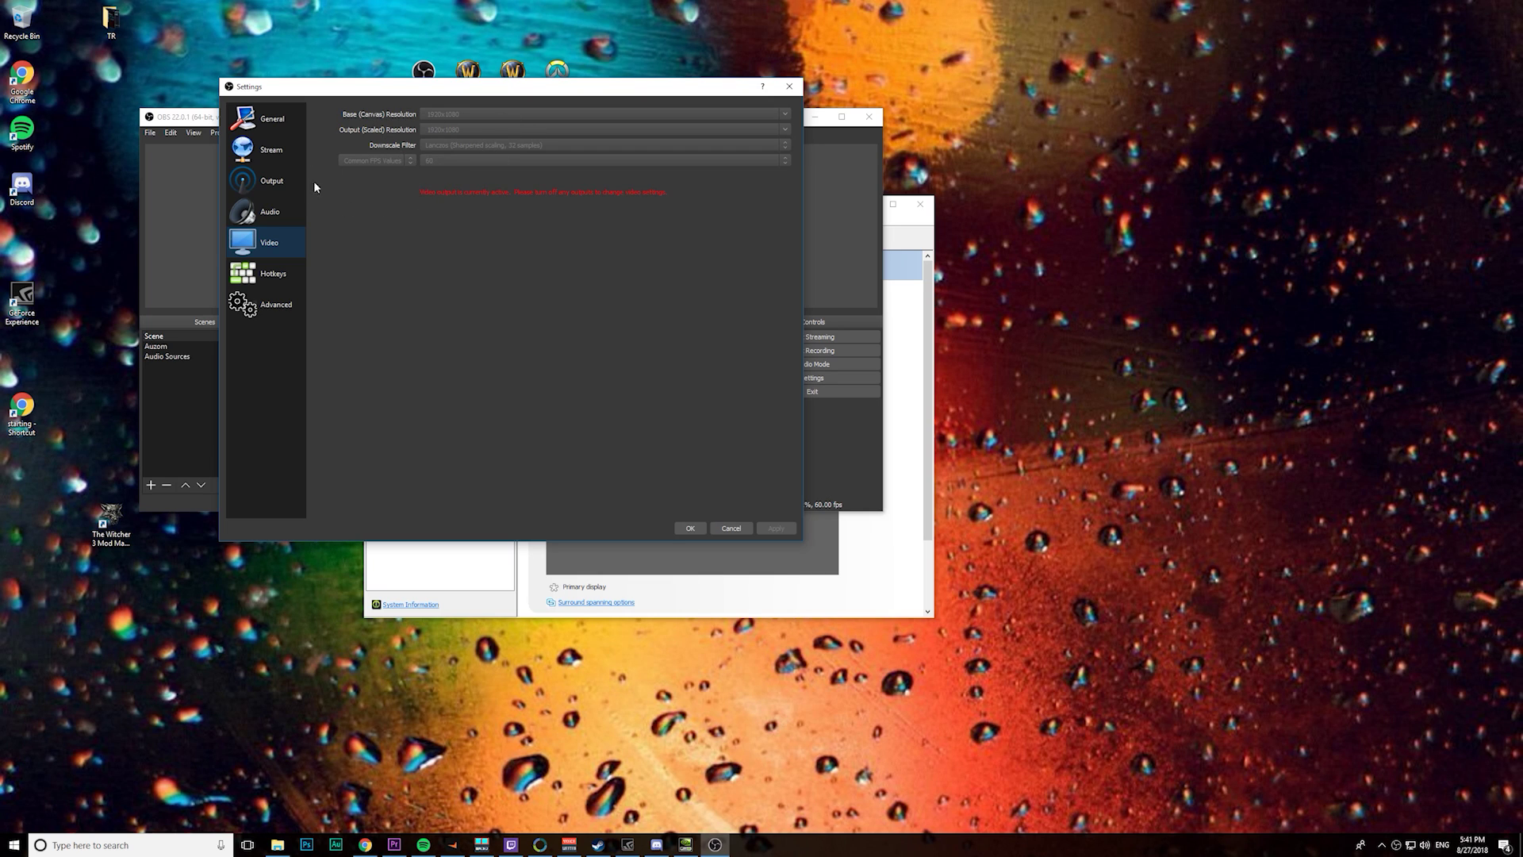
left_click(728, 528)
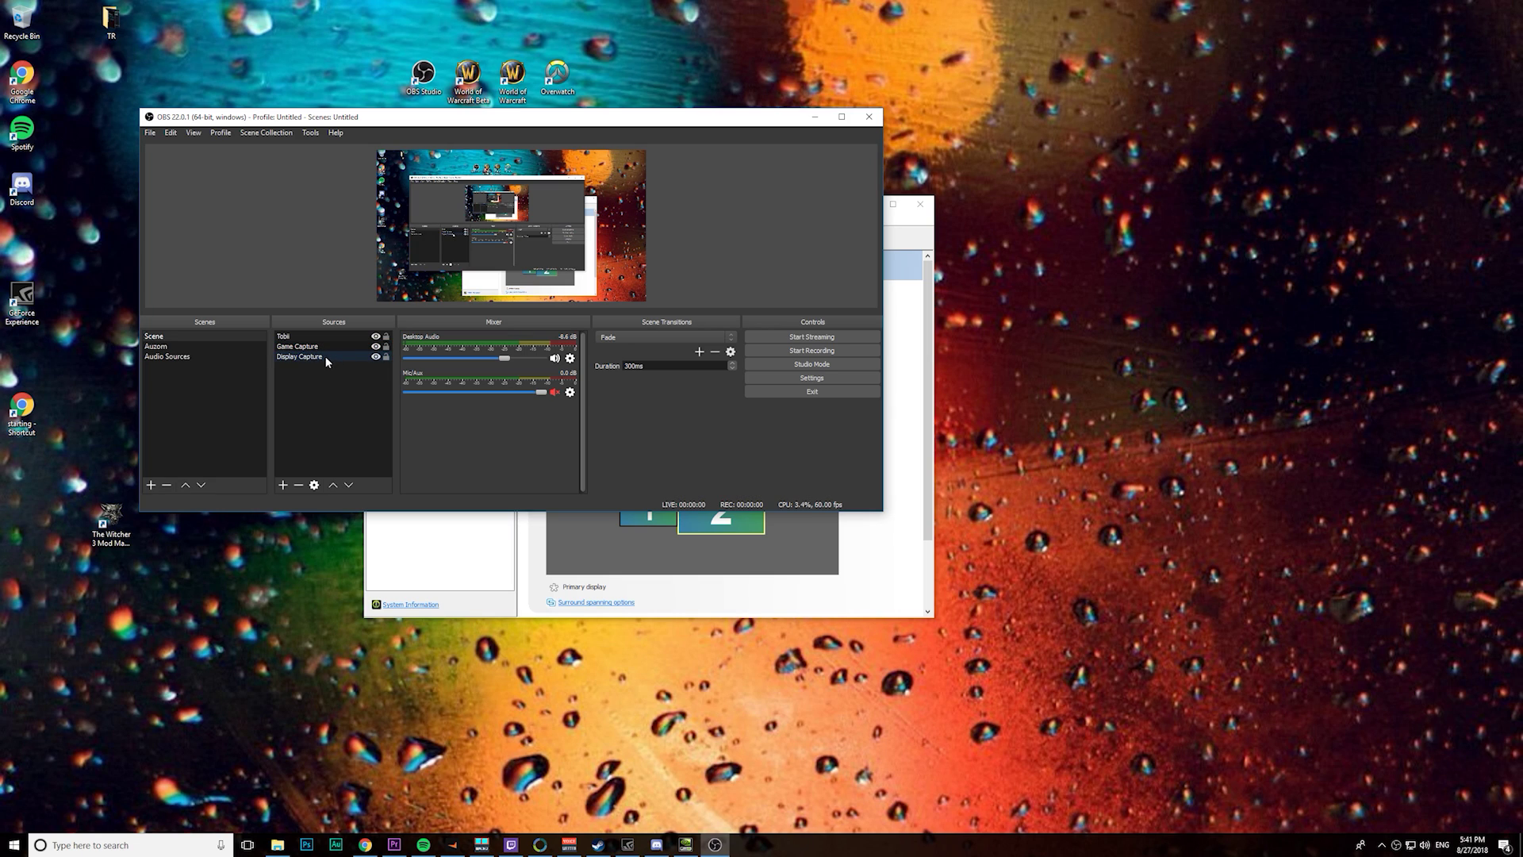
Project the Game Capture source fullscreen on Display 1: 3840x2160
left_click(302, 347)
right_click(315, 350)
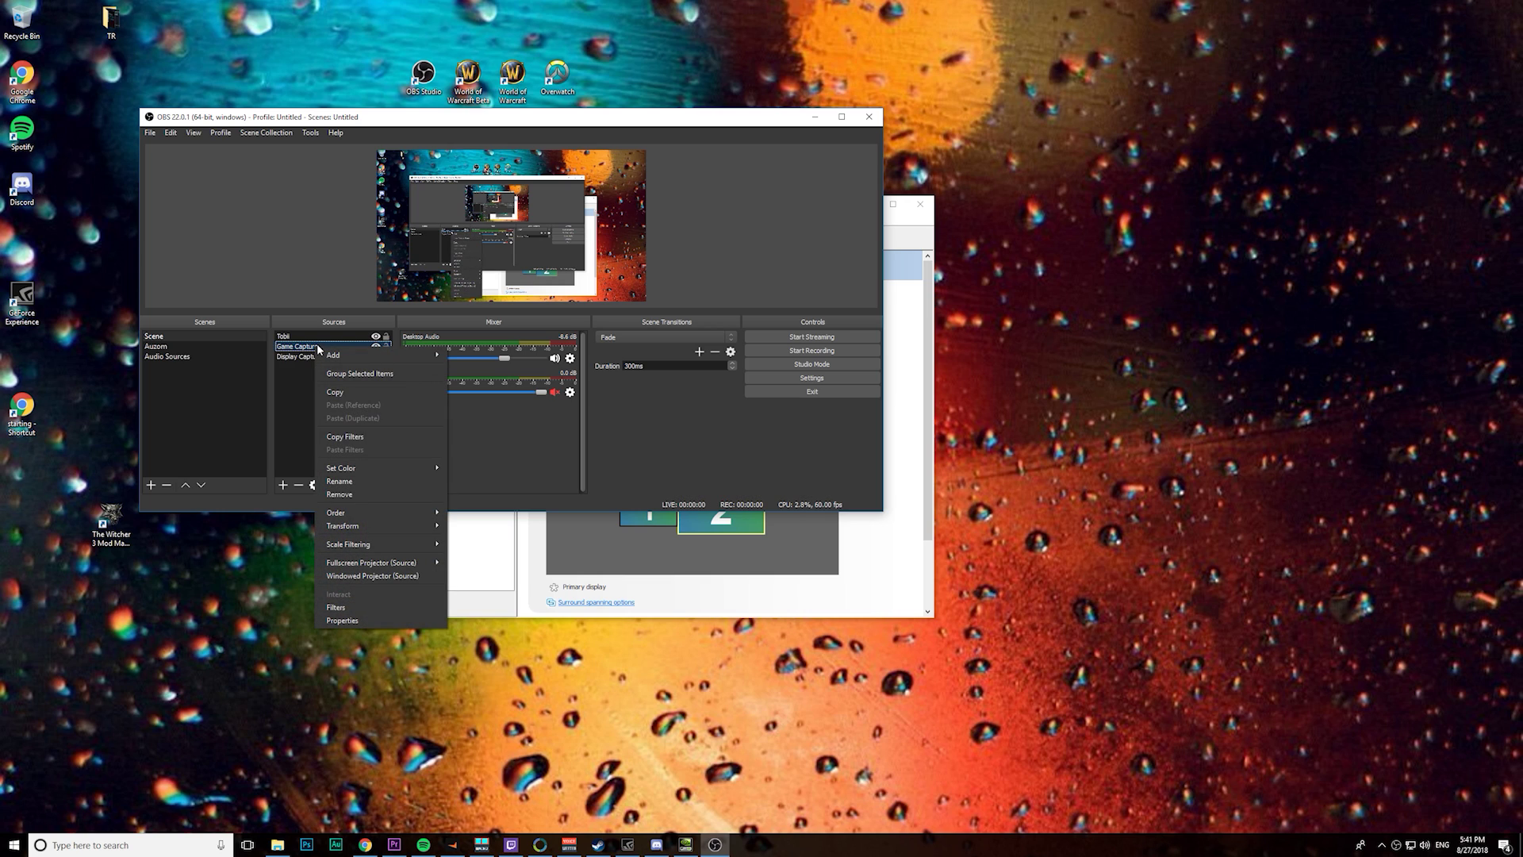
mouse_move(438, 562)
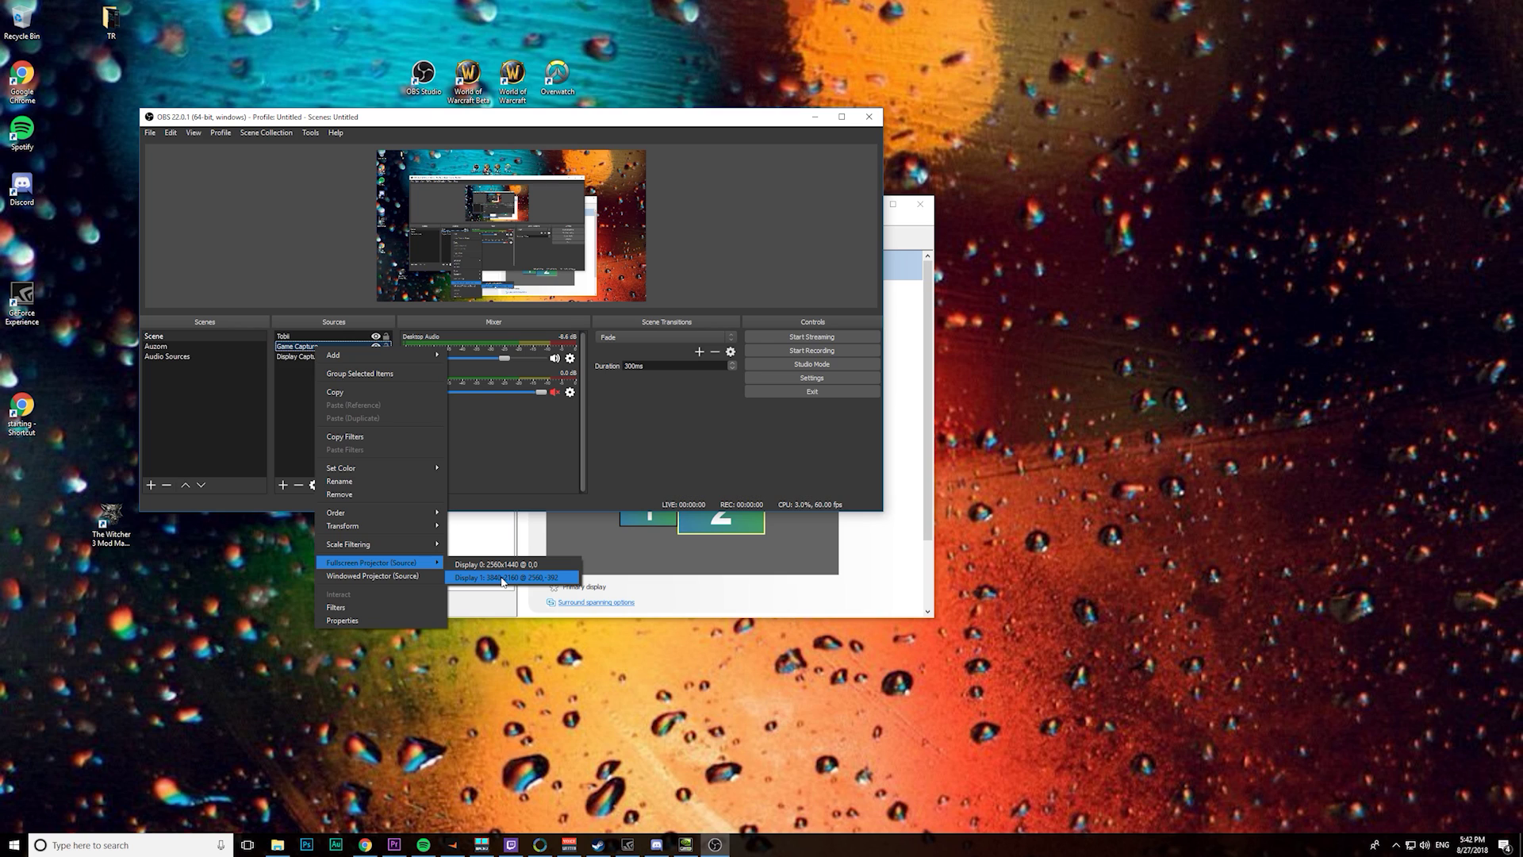
left_click(502, 578)
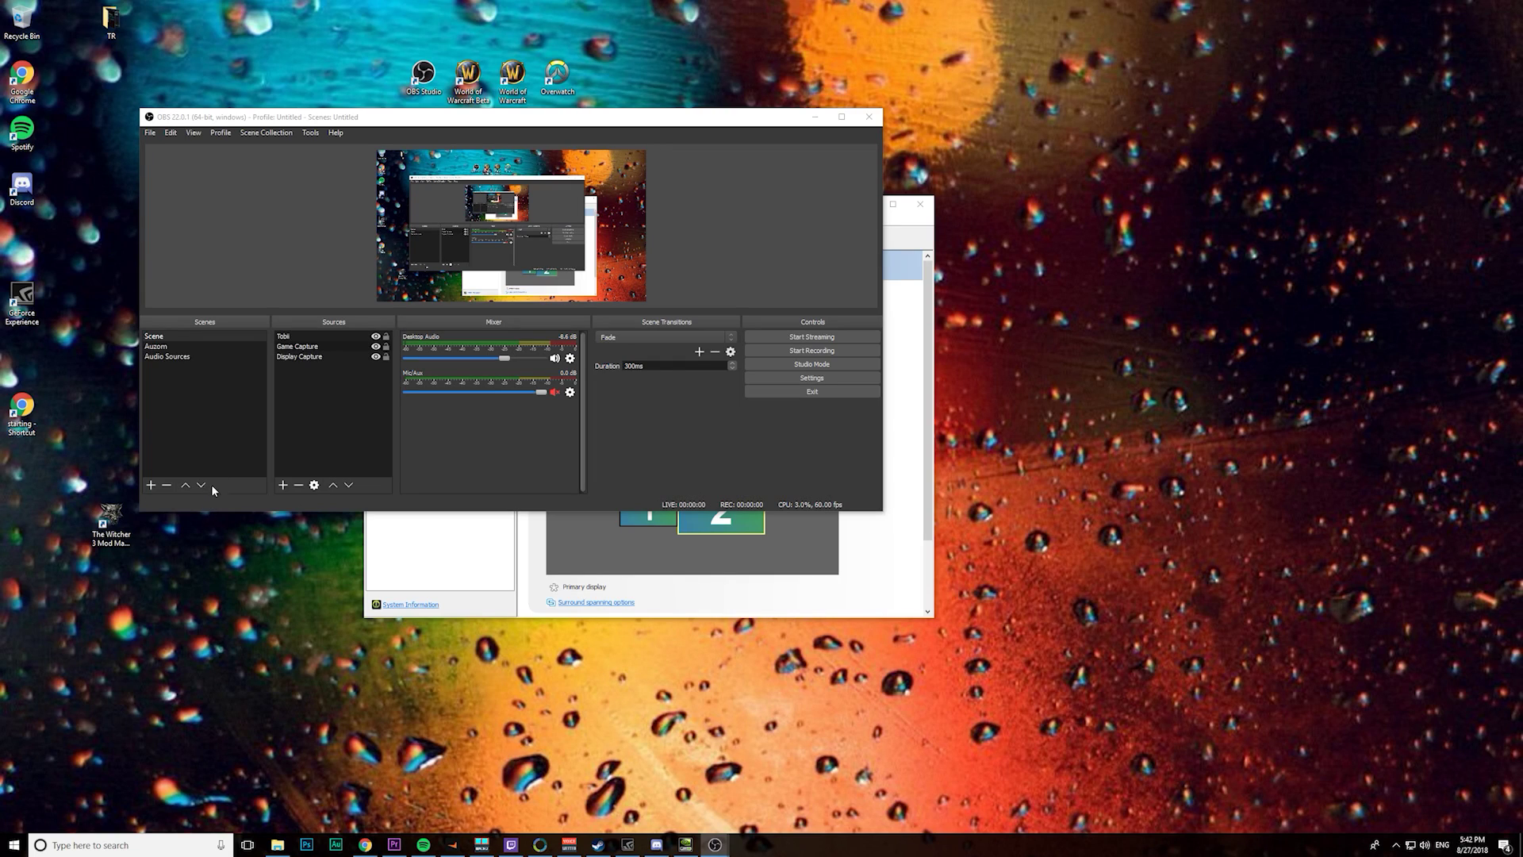
left_click(303, 347)
Launch Synergy via a 'sy' search and align the left DESKTOP tile level with the right one
key("super")
type("sy")
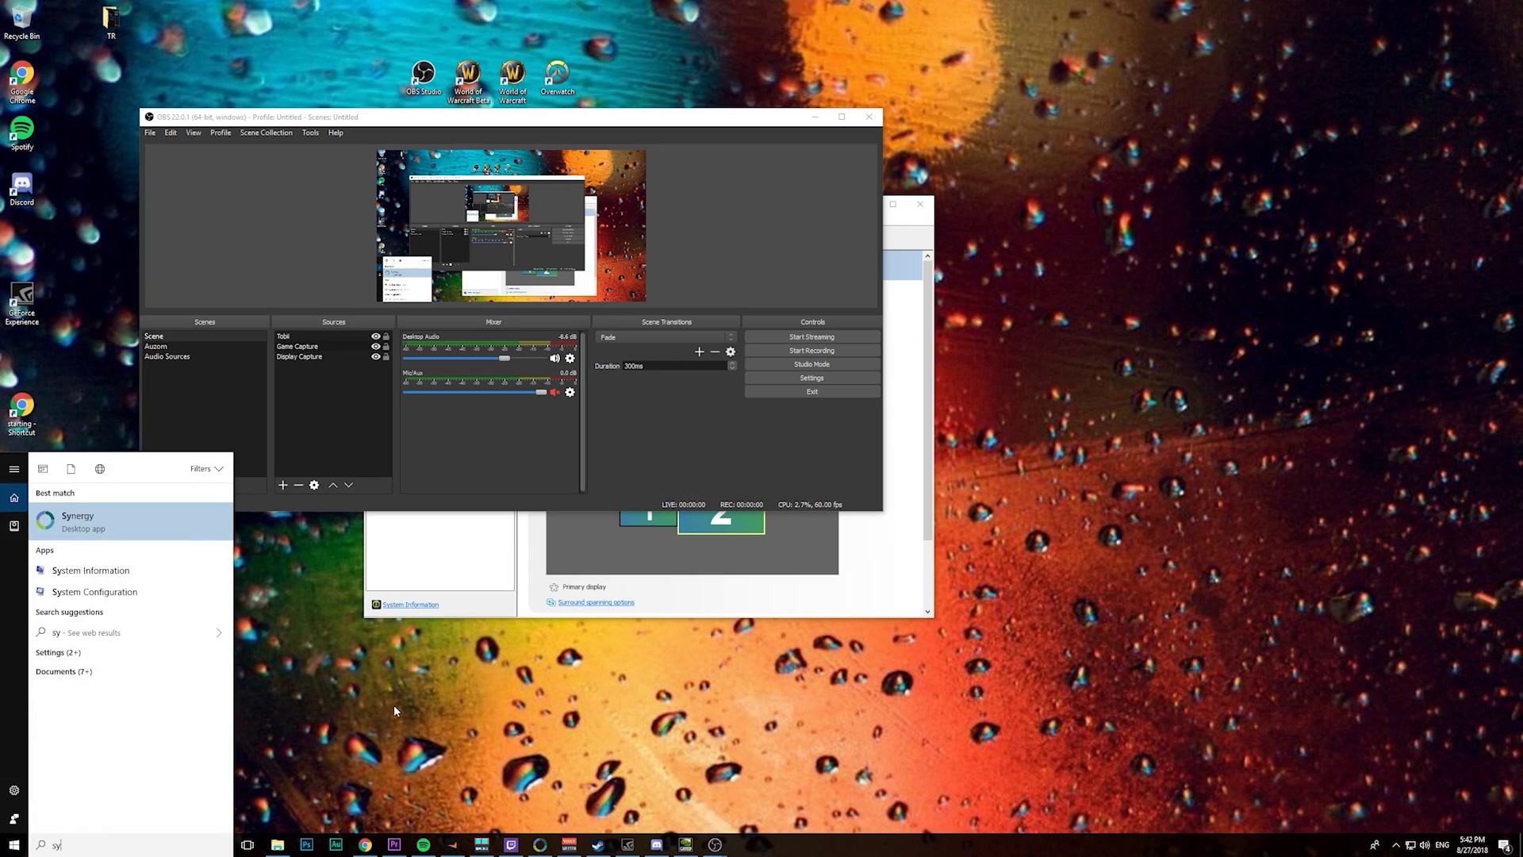
key("Return")
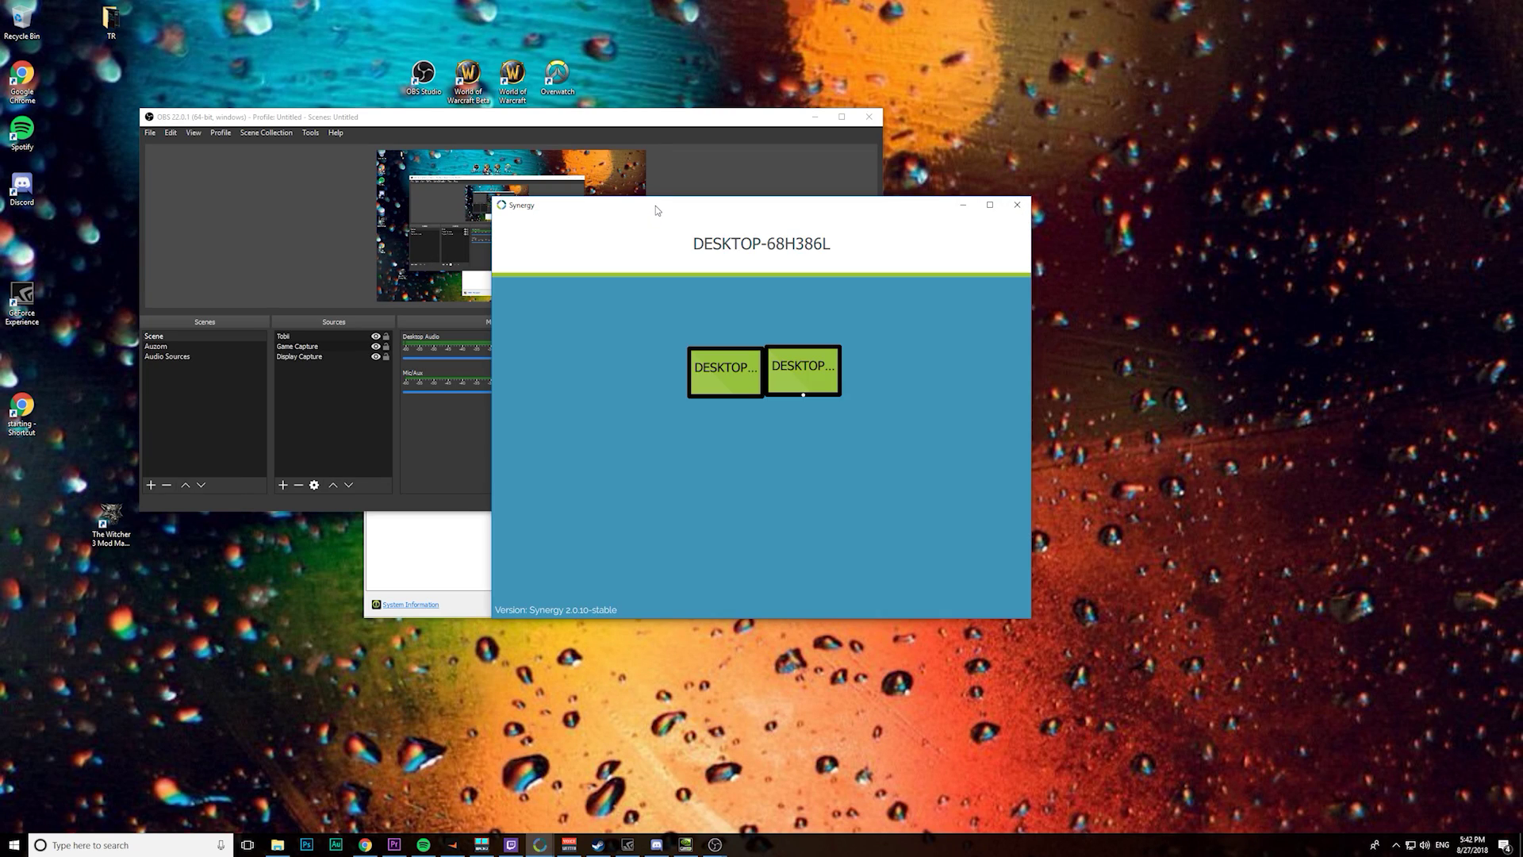
left_click_drag(656, 207, 572, 211)
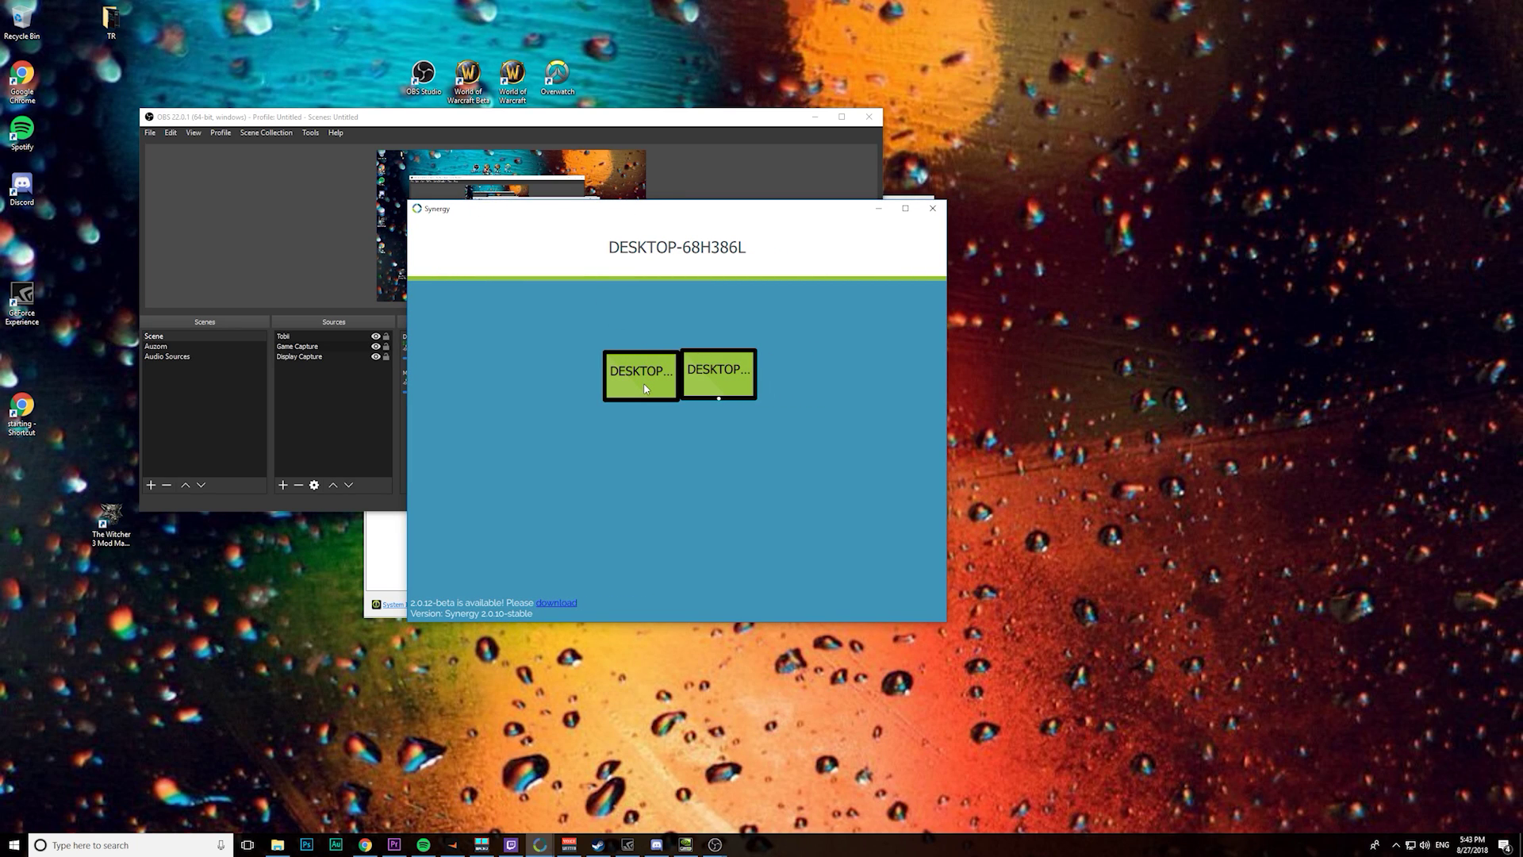
left_click_drag(645, 388, 645, 375)
left_click(665, 385)
Close Synergy and minimize OBS to reveal the NVIDIA Control Panel
left_click(933, 209)
left_click(815, 116)
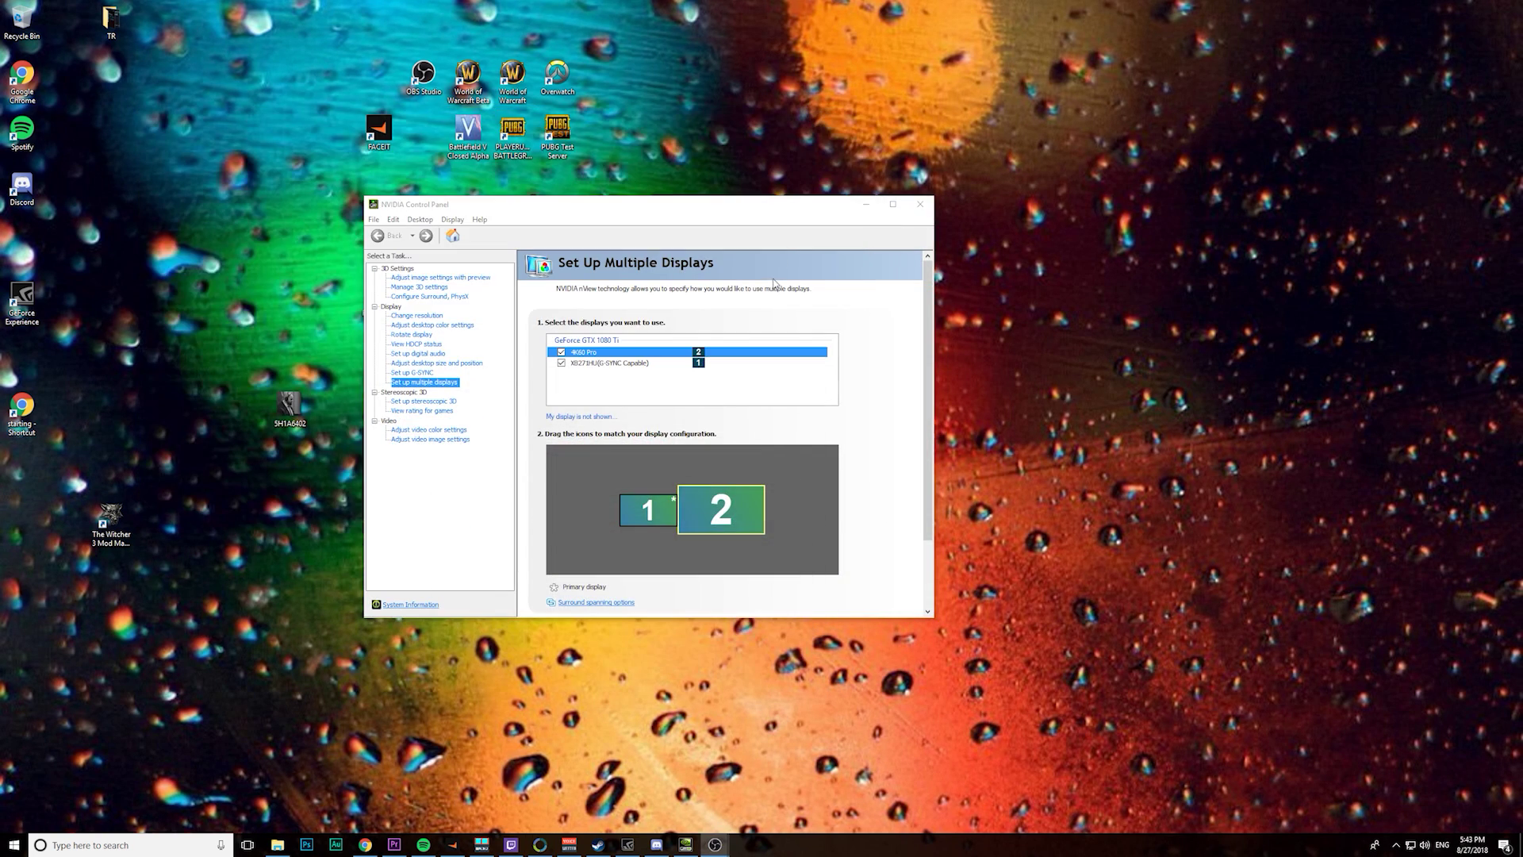